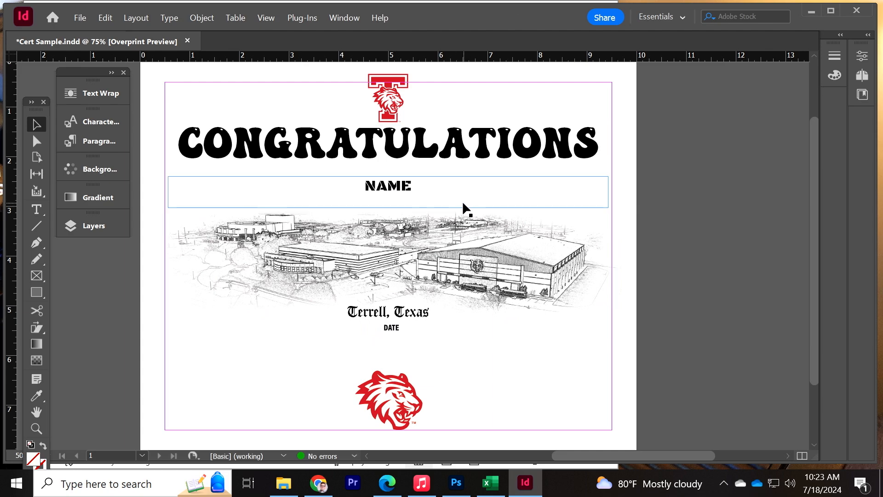
- Check the NAME and DATE placeholders on the certificate, and switch to the Mailmerge Sample workbook in Excel
{"action": "left_click", "coordinate": [380, 192]}
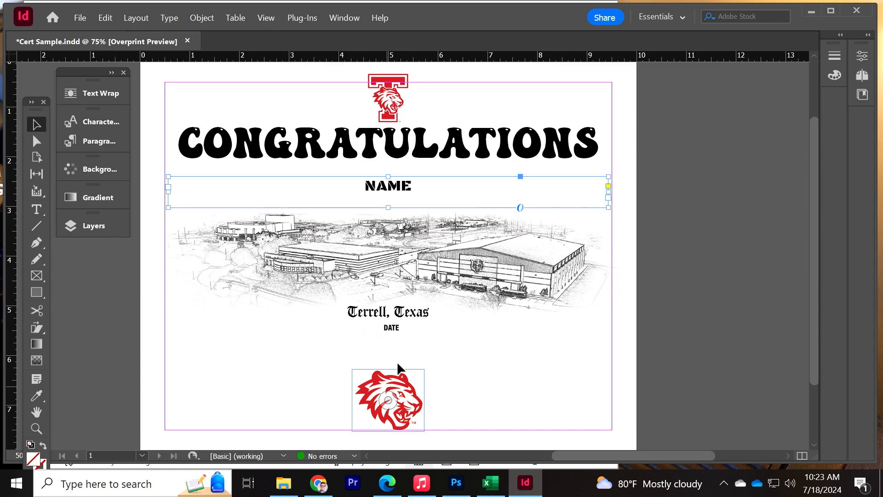
{"action": "left_click", "coordinate": [398, 328]}
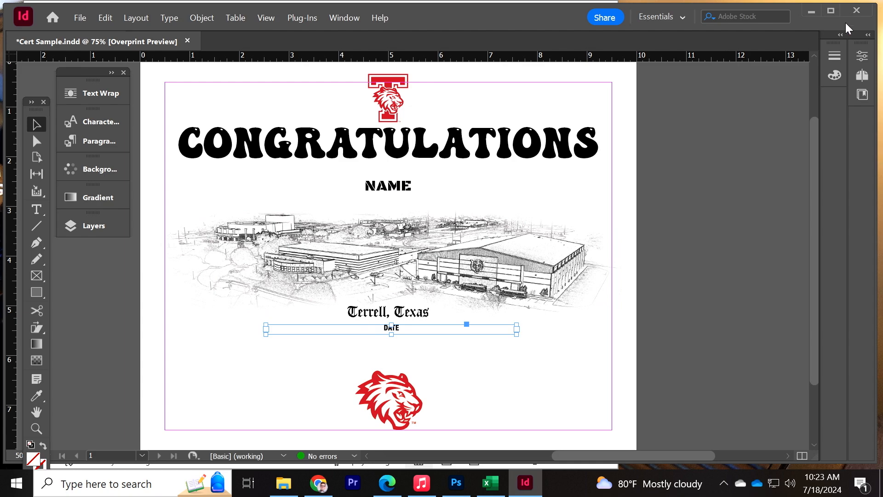
{"action": "left_click", "coordinate": [490, 482]}
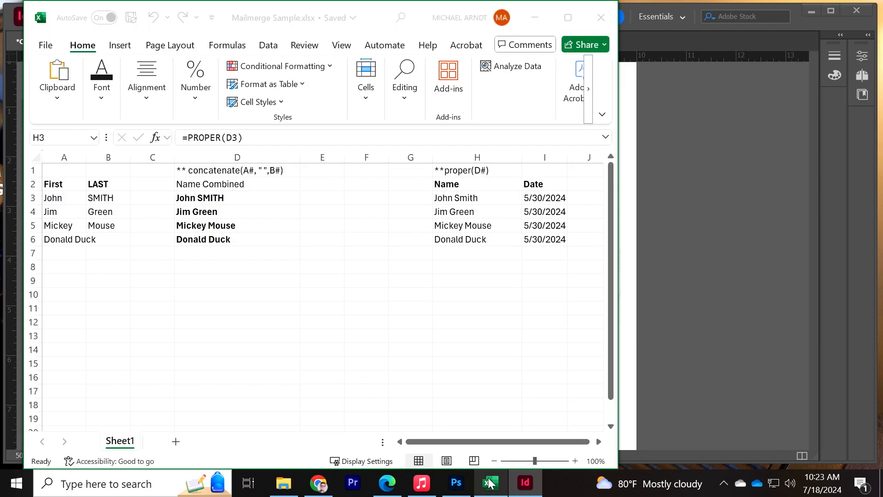
{"action": "left_click_drag", "start_coordinate": [375, 5], "coordinate": [508, 15]}
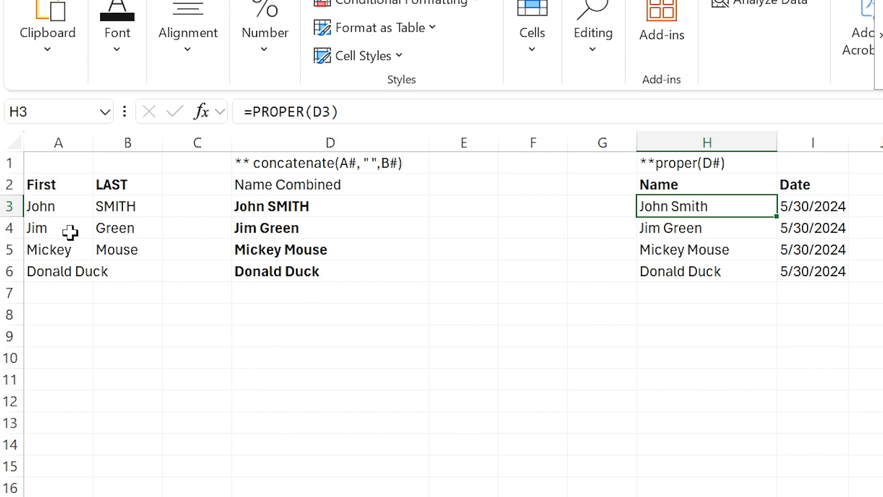
- Examine how the first and last names are split between columns A and B in rows 3 to 6
{"action": "left_click", "coordinate": [71, 255]}
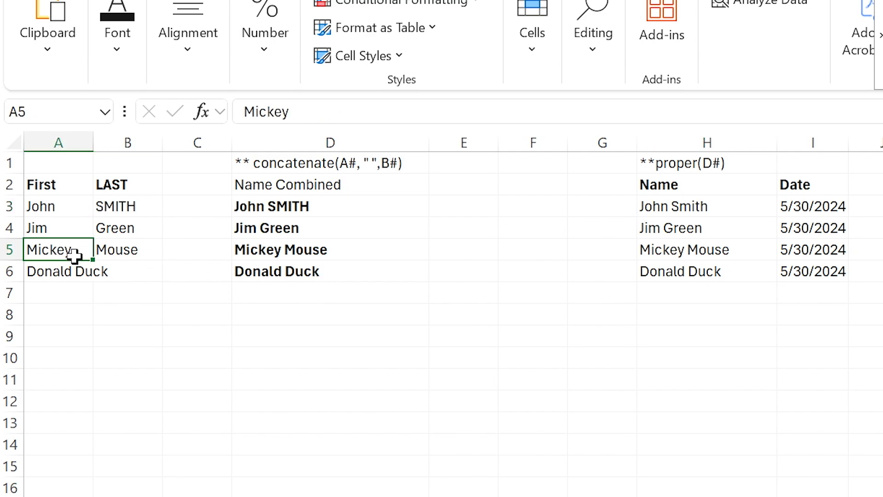
{"action": "left_click", "coordinate": [50, 205]}
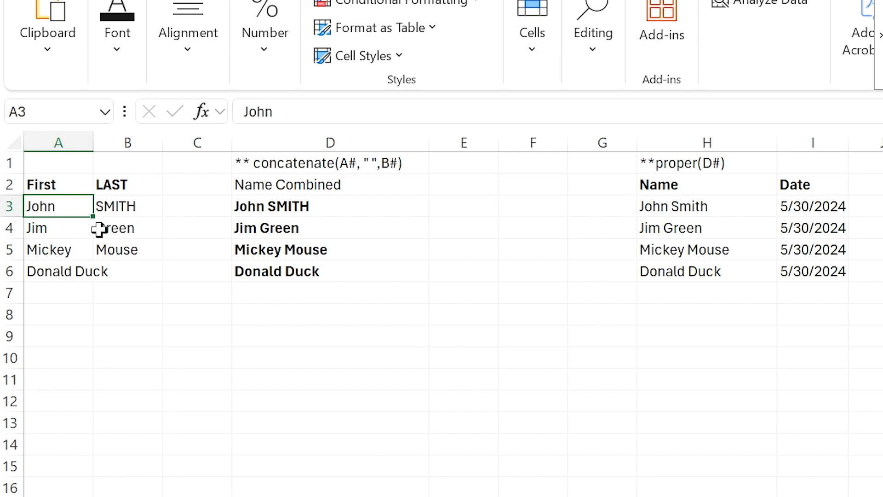
{"action": "left_click", "coordinate": [60, 230]}
{"action": "key", "text": "Tab"}
{"action": "key", "text": "Return"}
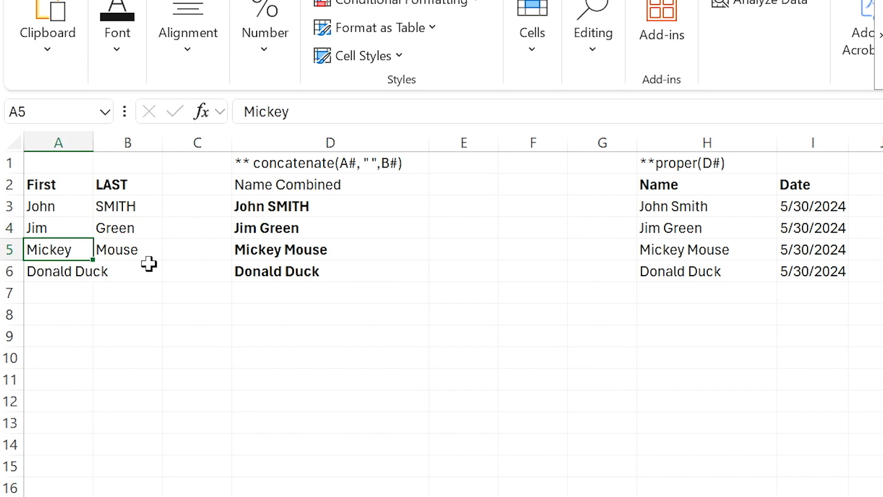
{"action": "left_click", "coordinate": [69, 276]}
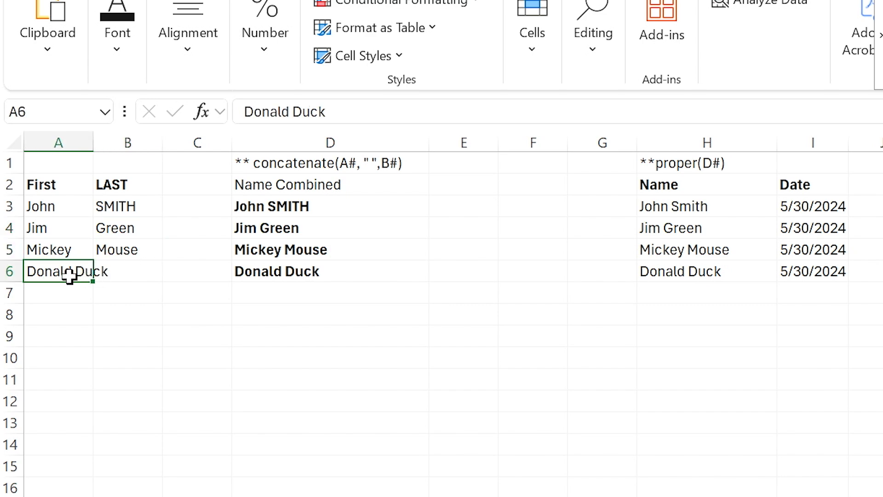
{"action": "left_click", "coordinate": [100, 290]}
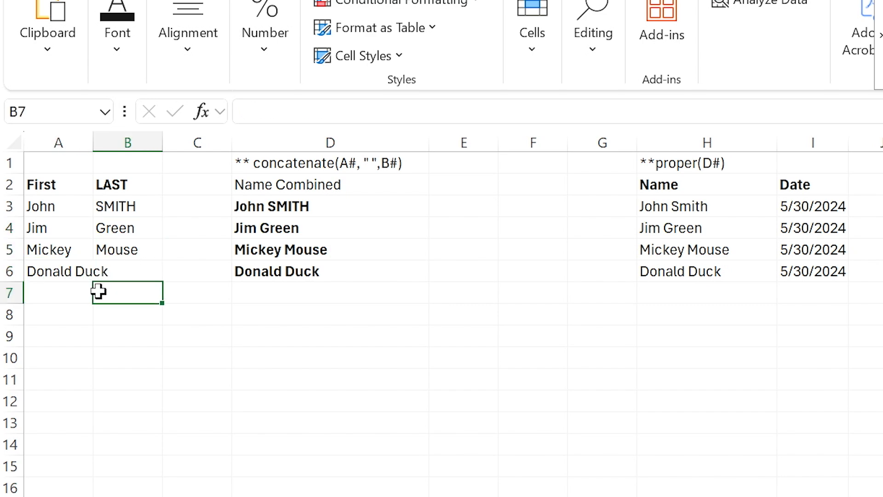
{"action": "left_click", "coordinate": [123, 203]}
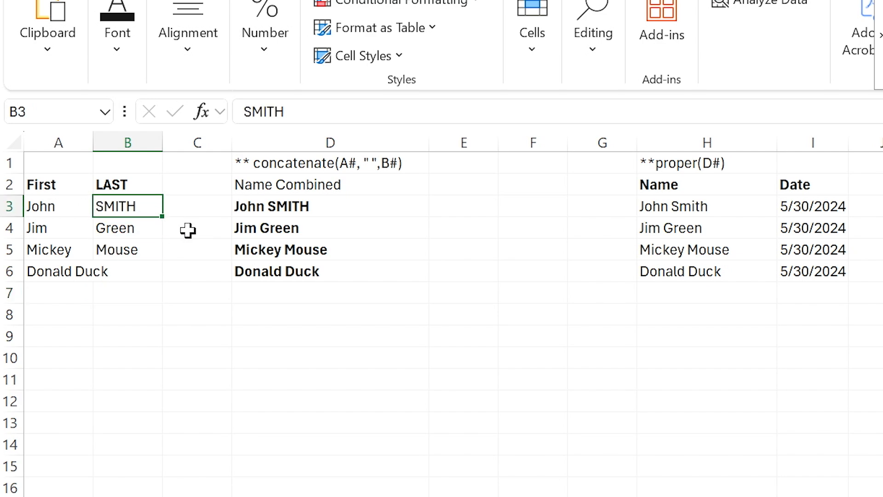
{"action": "left_click", "coordinate": [56, 232]}
{"action": "left_click", "coordinate": [120, 230]}
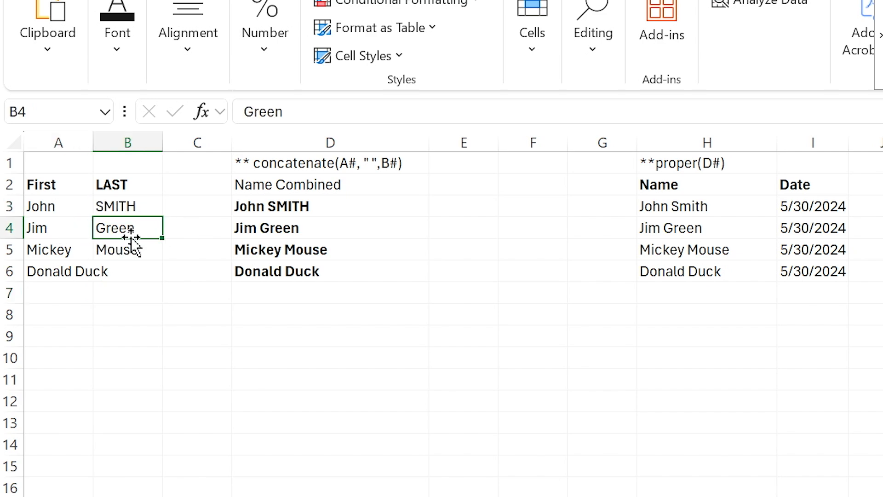
{"action": "left_click", "coordinate": [69, 256]}
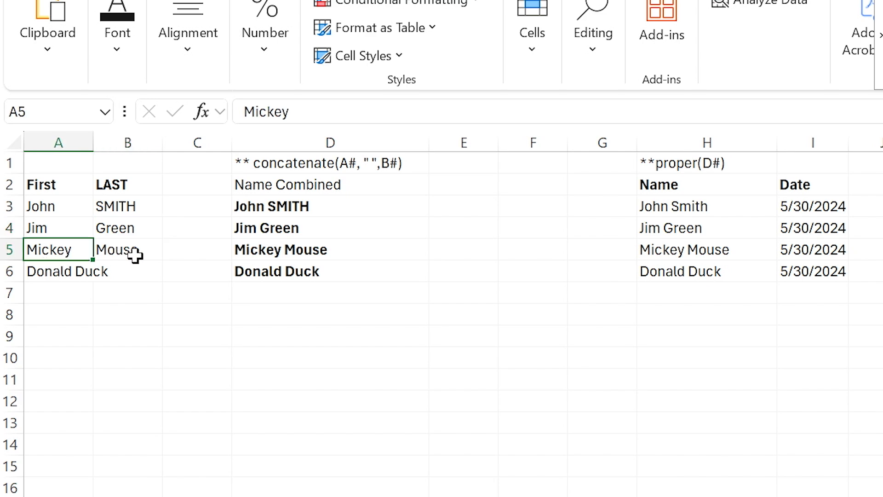
{"action": "left_click", "coordinate": [134, 256]}
{"action": "left_click", "coordinate": [65, 276]}
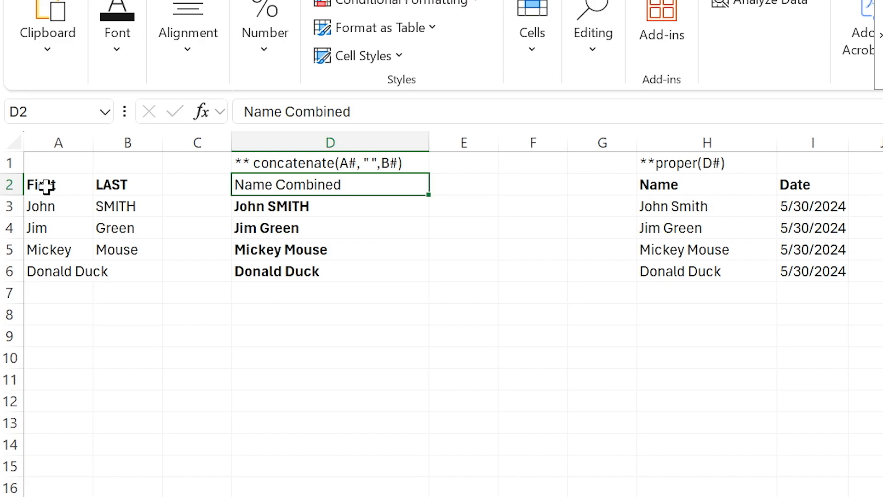
- Inspect the First and LAST headers and the CONCATENATE formulas in the Name Combined column
{"action": "left_click", "coordinate": [46, 186]}
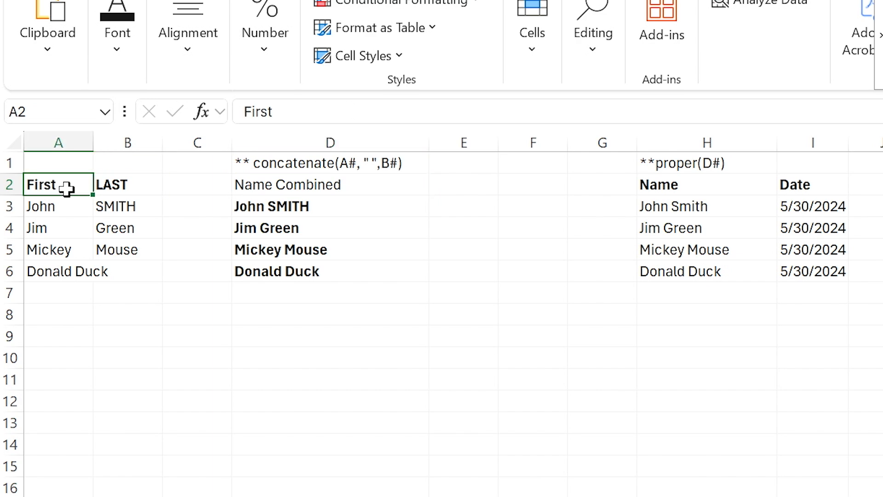
{"action": "left_click", "coordinate": [118, 184]}
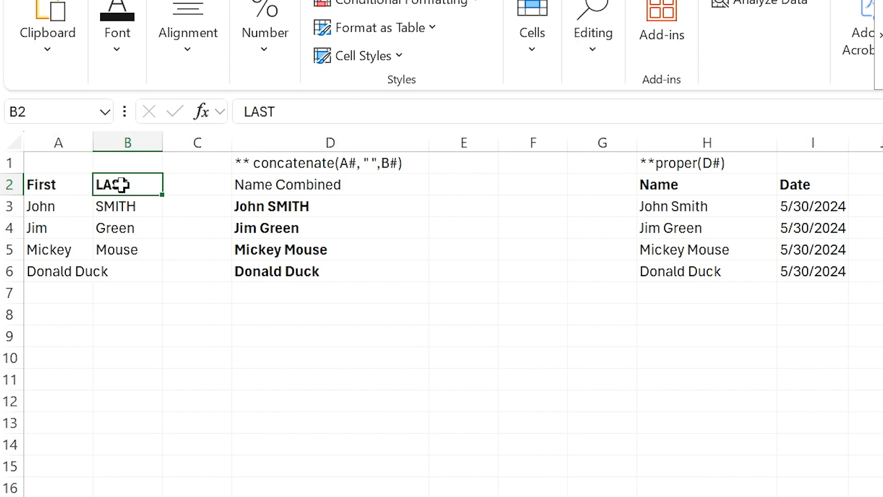
{"action": "left_click", "coordinate": [349, 169]}
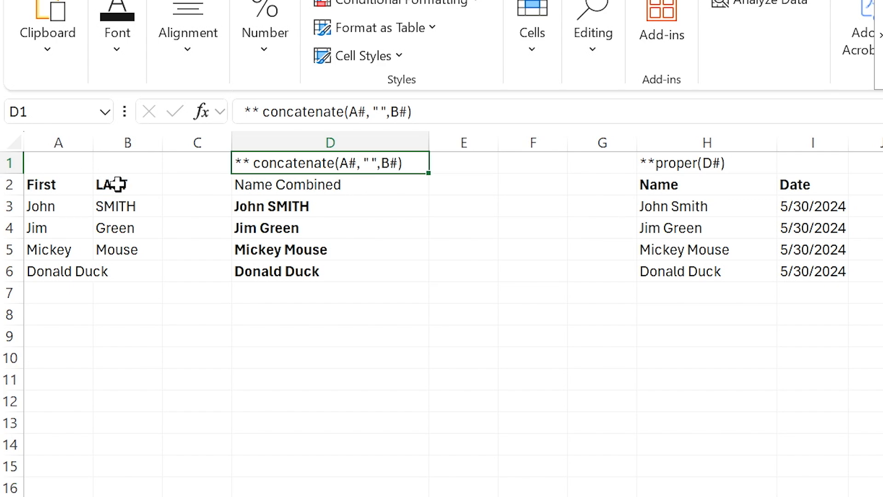
{"action": "left_click", "coordinate": [283, 207]}
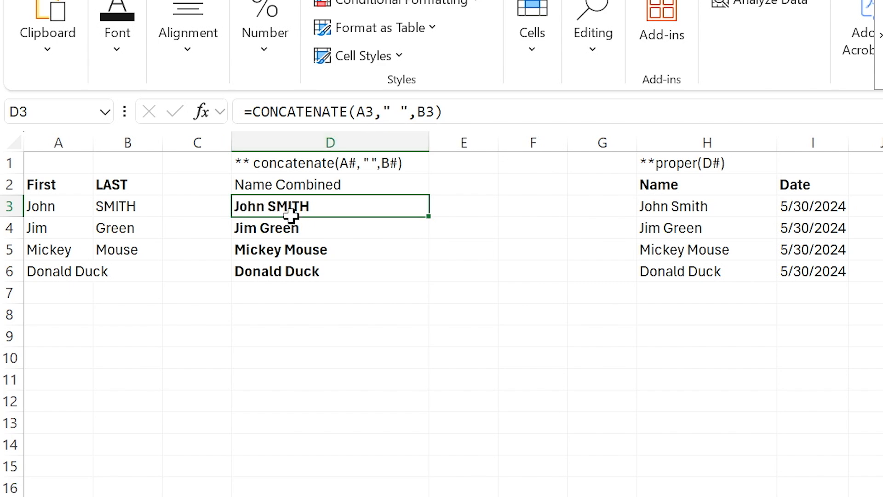
{"action": "left_click", "coordinate": [279, 228]}
{"action": "left_click", "coordinate": [278, 253]}
{"action": "left_click", "coordinate": [277, 274]}
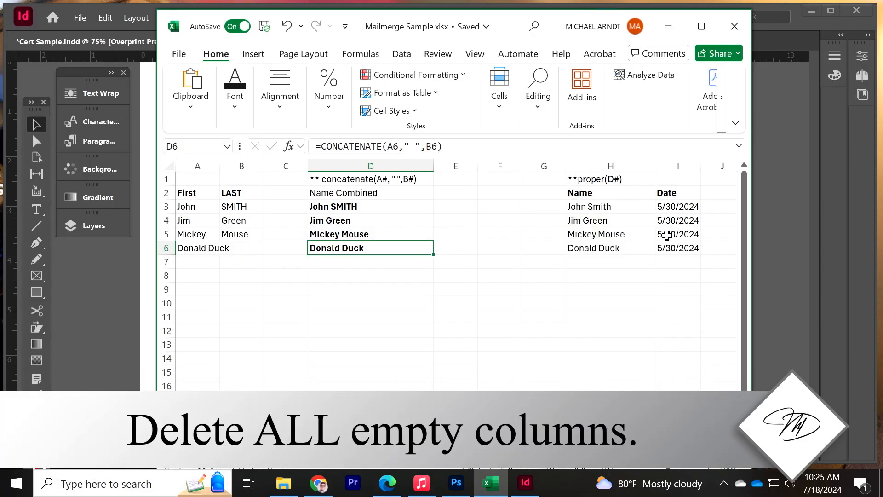
- Delete the empty columns E to G between Name Combined and Name
{"action": "left_click_drag", "start_coordinate": [532, 166], "coordinate": [453, 165]}
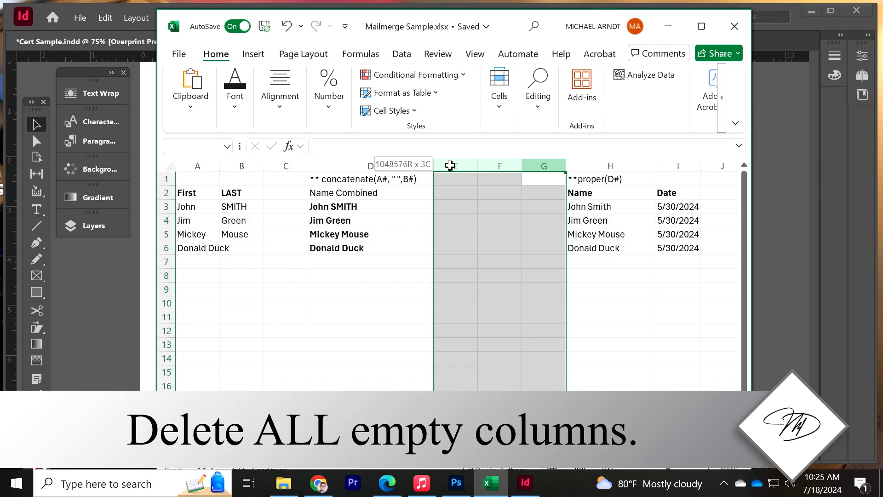
{"action": "right_click", "coordinate": [453, 166]}
{"action": "left_click", "coordinate": [489, 324]}
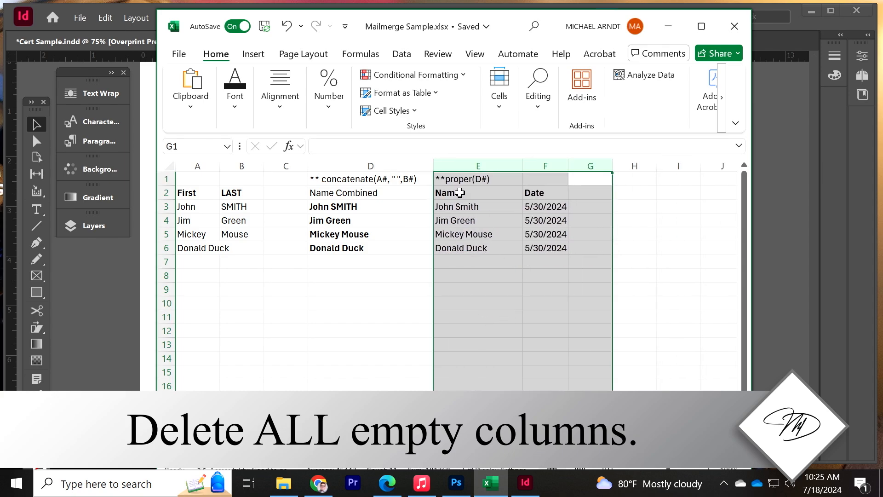
- Review the Name and Date headers, the proper note and the PROPER formula in the Name column
{"action": "left_click", "coordinate": [455, 184]}
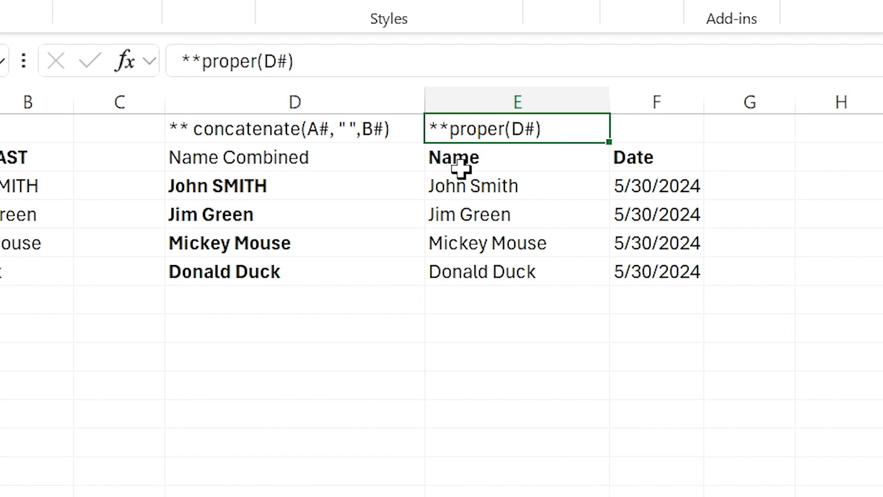
{"action": "left_click", "coordinate": [524, 154]}
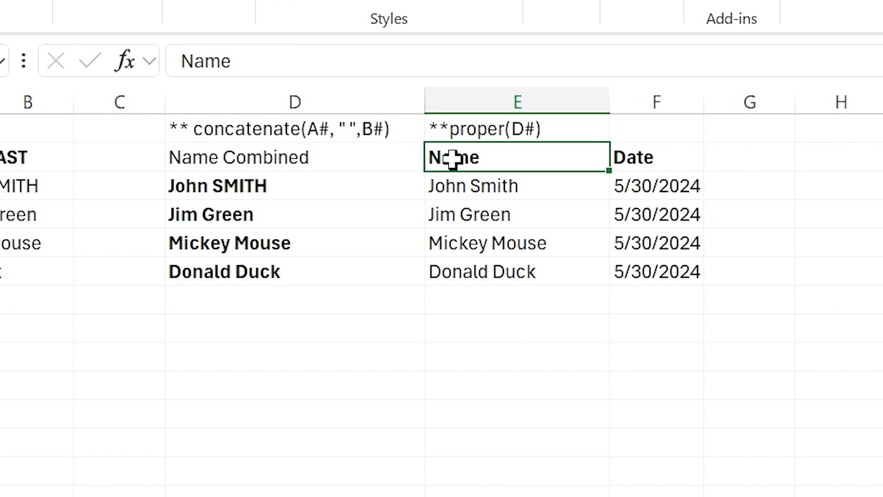
{"action": "left_click", "coordinate": [680, 161]}
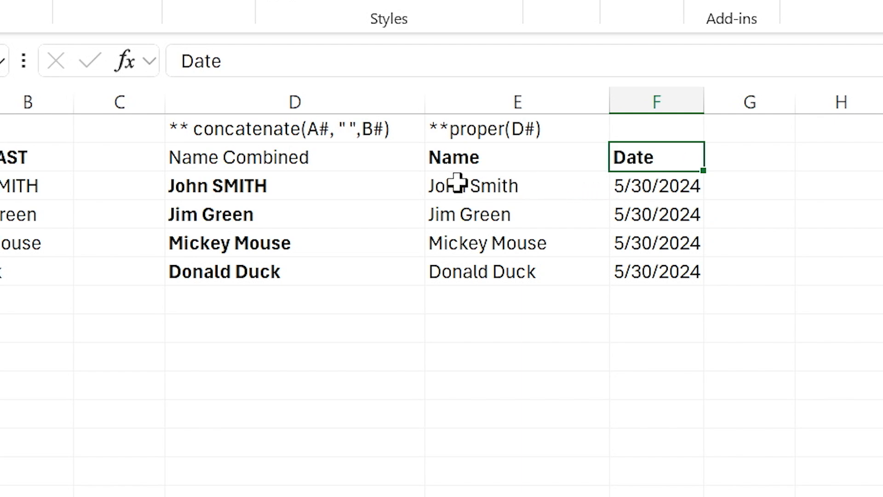
{"action": "left_click", "coordinate": [489, 130]}
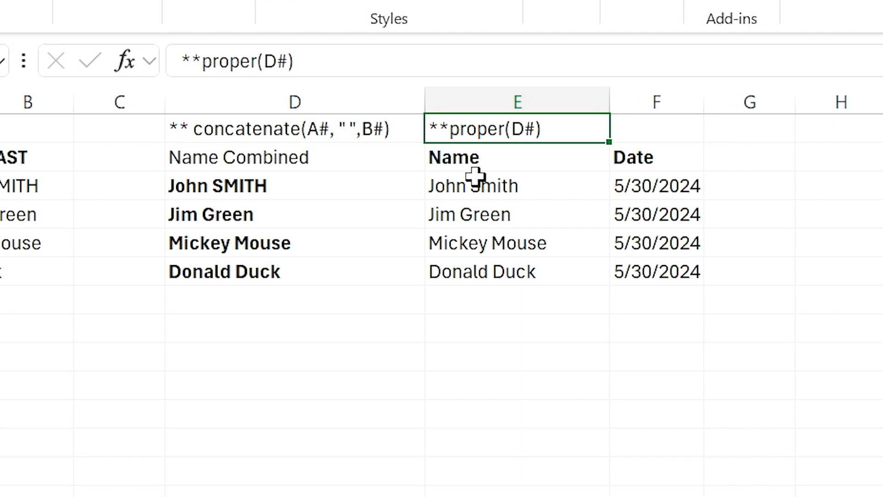
{"action": "left_click", "coordinate": [467, 186]}
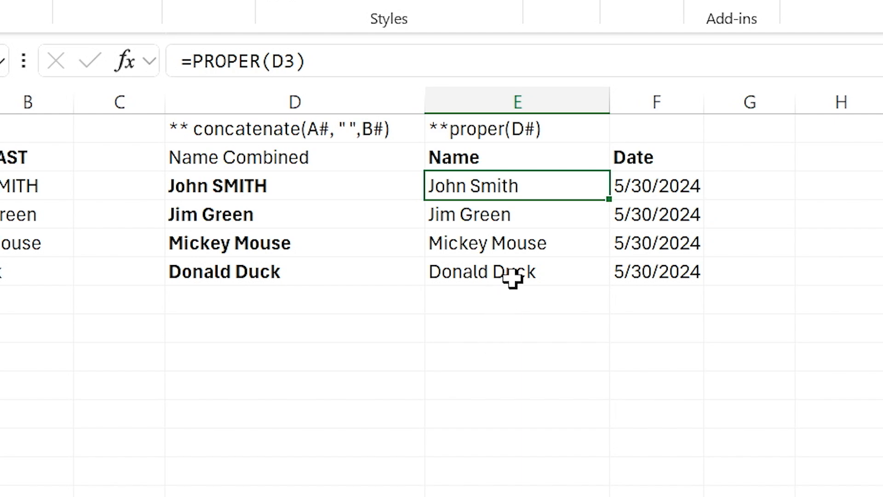
- Move the concatenate and proper notes from row 1 of columns D and E to row 8, below the data
{"action": "left_click", "coordinate": [592, 133]}
{"action": "left_click", "coordinate": [223, 130], "text": "shift"}
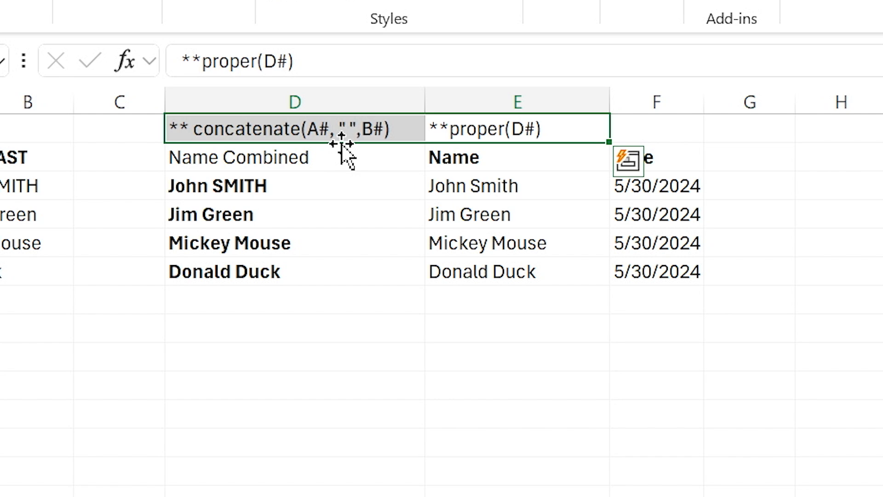
{"action": "left_click_drag", "start_coordinate": [345, 138], "coordinate": [351, 334]}
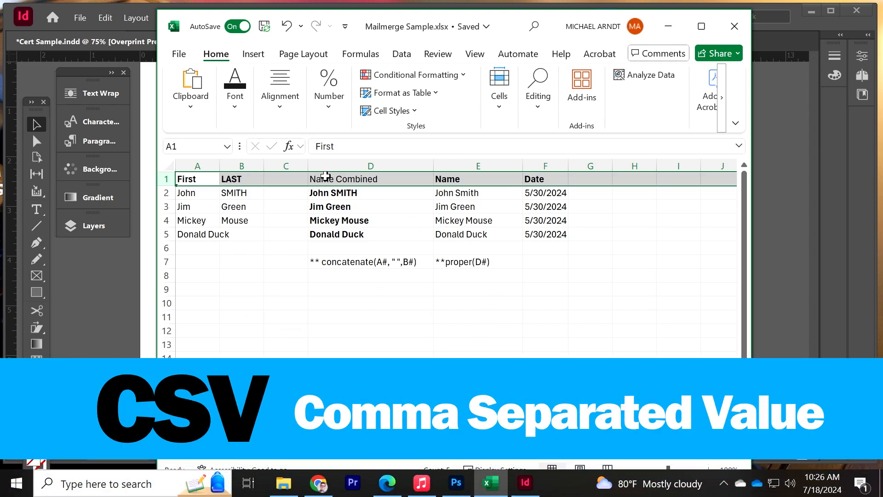
- Export the workbook as a CSV (Comma delimited) file named Mailmerge Sample.csv in the Documents folder
{"action": "left_click", "coordinate": [180, 54]}
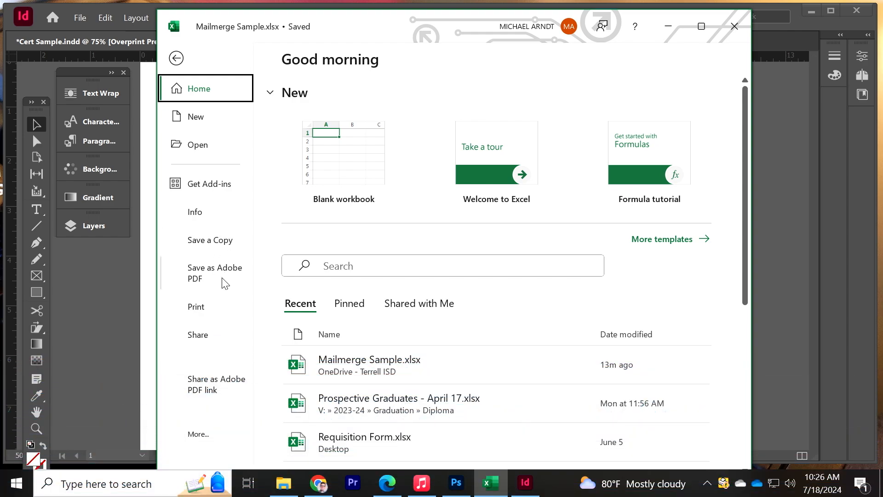
{"action": "left_click", "coordinate": [198, 434]}
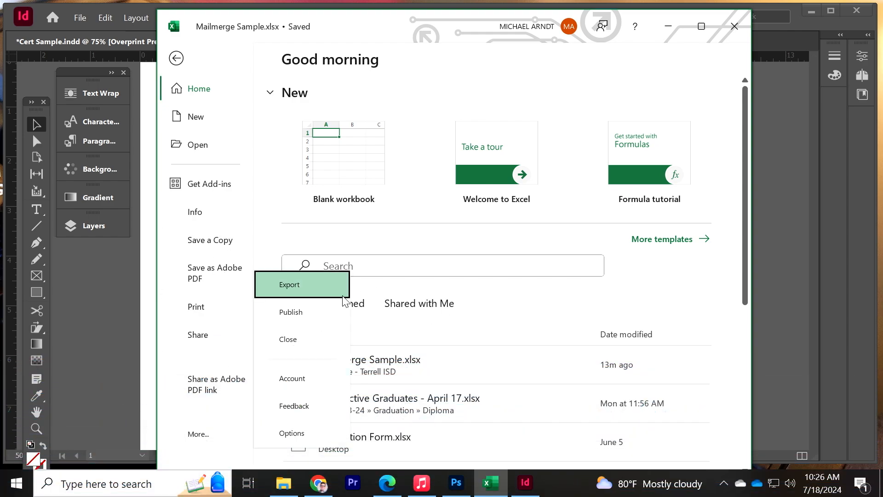
{"action": "left_click", "coordinate": [302, 294]}
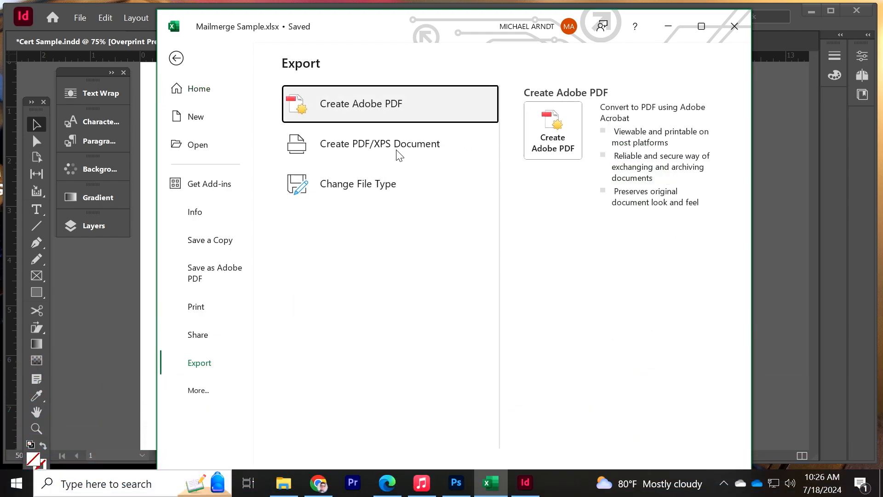
{"action": "left_click", "coordinate": [344, 190]}
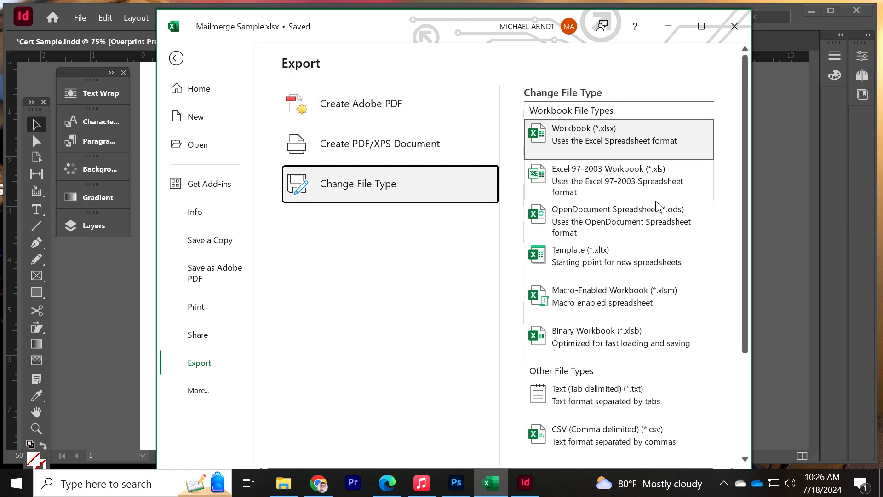
{"action": "scroll", "coordinate": [669, 330], "scroll_direction": "down", "scroll_amount": 2}
{"action": "scroll", "coordinate": [670, 330], "scroll_direction": "down", "scroll_amount": 1}
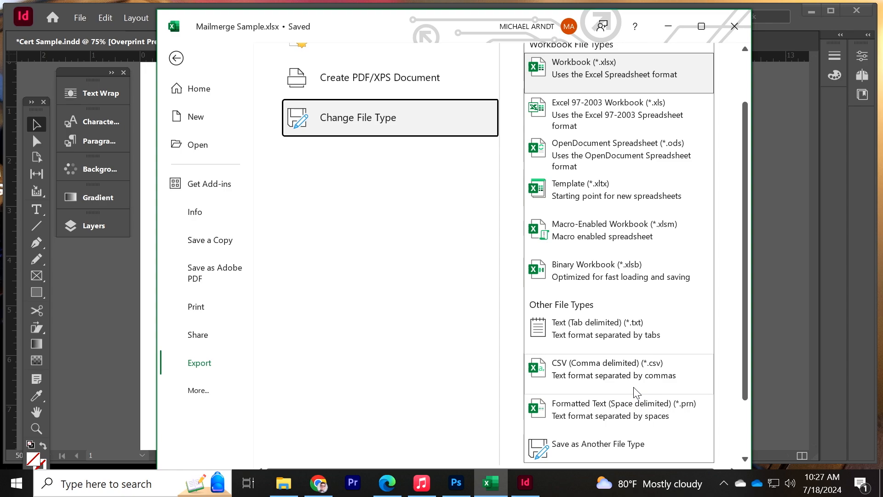
{"action": "scroll", "coordinate": [698, 353], "scroll_direction": "down", "scroll_amount": 1}
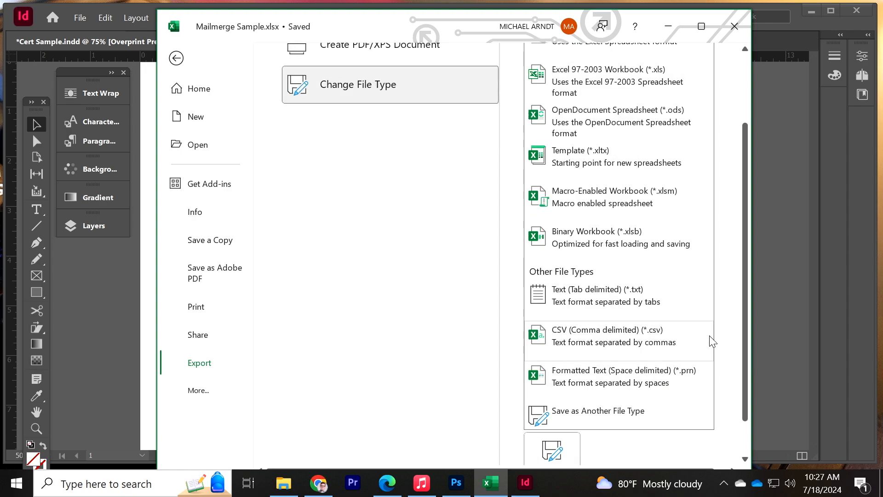
{"action": "left_click", "coordinate": [703, 340]}
{"action": "left_click", "coordinate": [555, 420]}
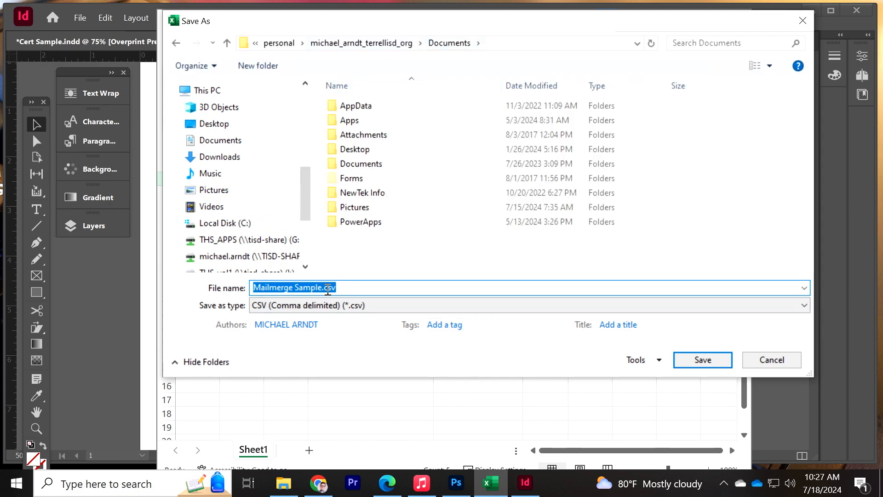
{"action": "left_click", "coordinate": [709, 363]}
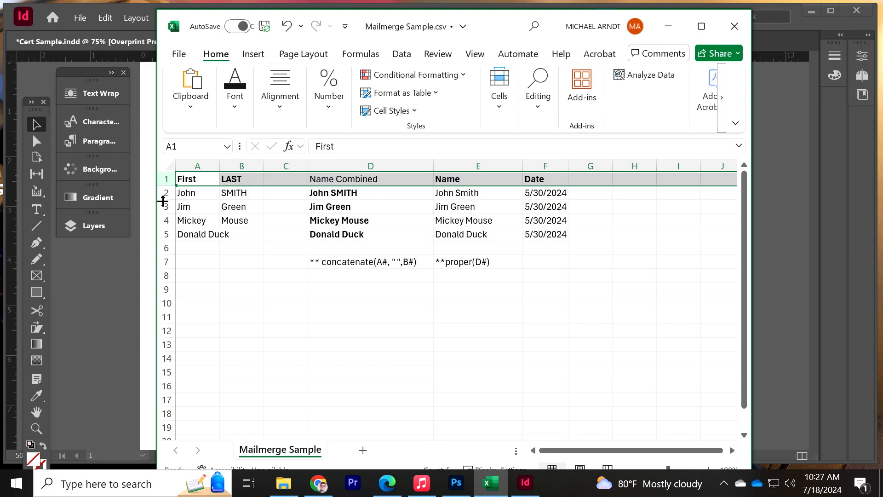
- Switch to the Cert Sample.indd certificate in InDesign and open the Data Merge panel
{"action": "left_click", "coordinate": [109, 311]}
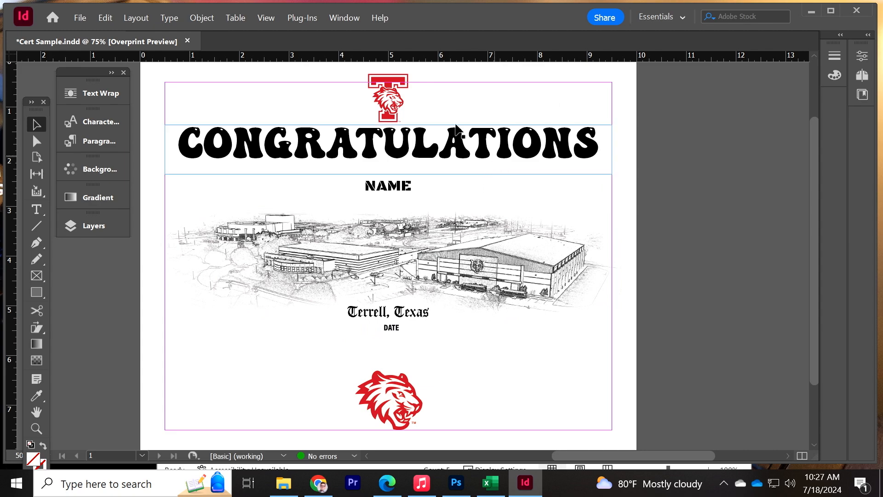
{"action": "left_click", "coordinate": [345, 19]}
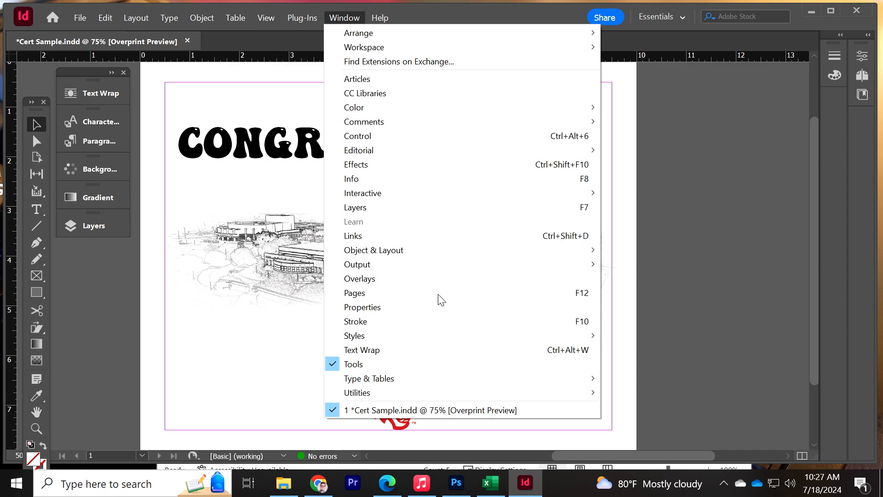
{"action": "mouse_move", "coordinate": [453, 392]}
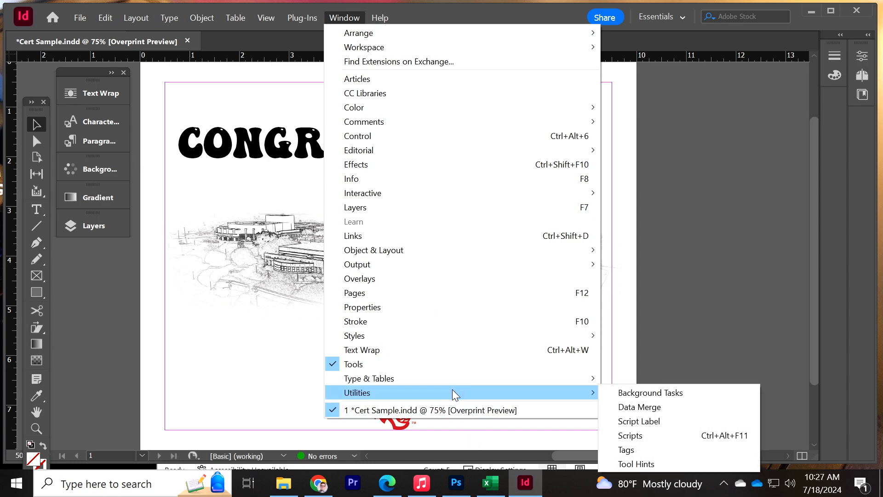
{"action": "left_click", "coordinate": [652, 405]}
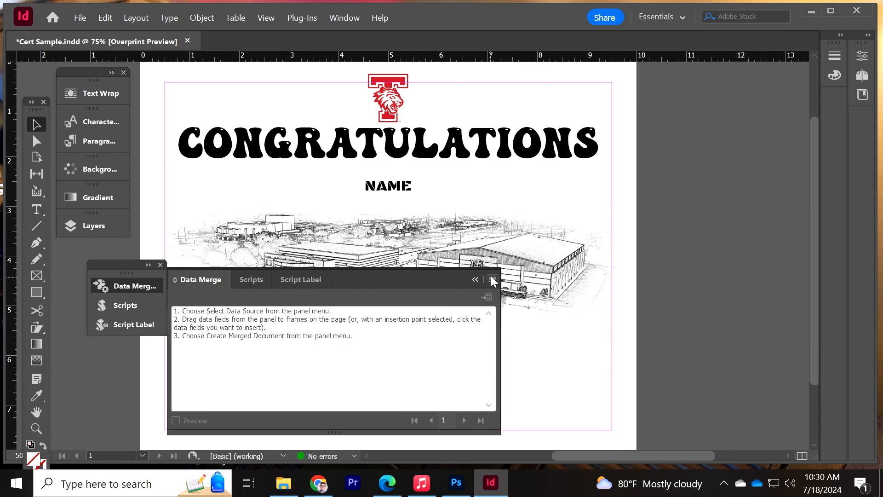
- Select Mailmerge Sample.csv as the data source, importing with Comma delimiter, ASCII encoding and PC platform
{"action": "left_click", "coordinate": [491, 276]}
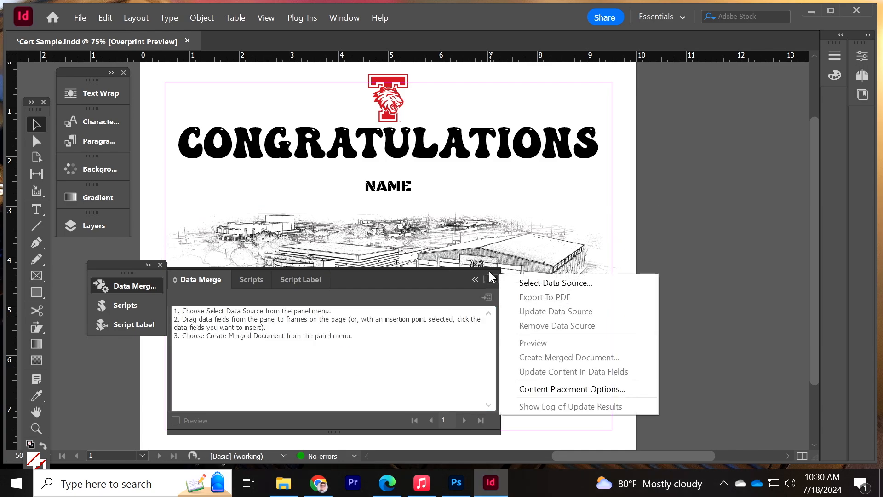
{"action": "left_click", "coordinate": [553, 282]}
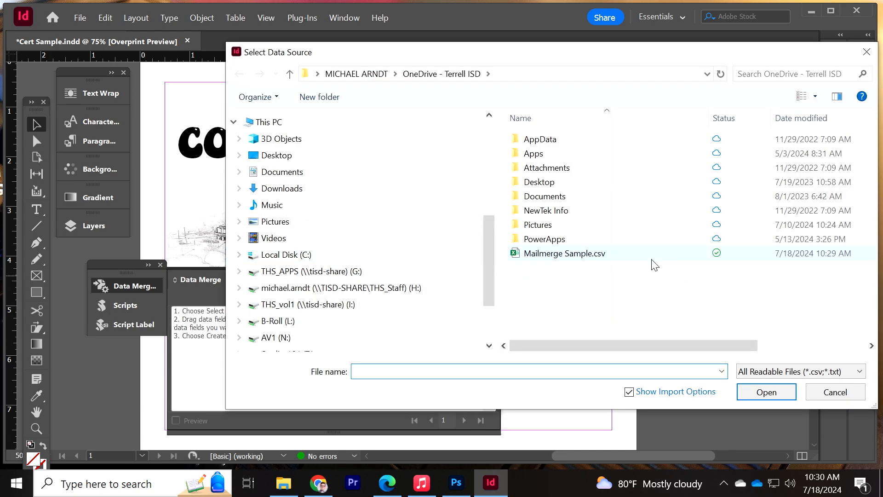
{"action": "left_click", "coordinate": [582, 254]}
{"action": "left_click", "coordinate": [766, 395]}
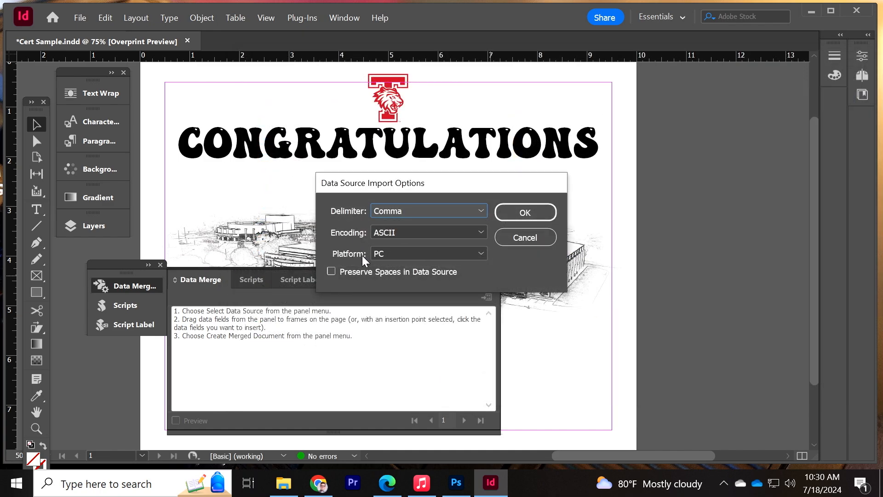
{"action": "left_click", "coordinate": [402, 210]}
{"action": "left_click", "coordinate": [397, 225]}
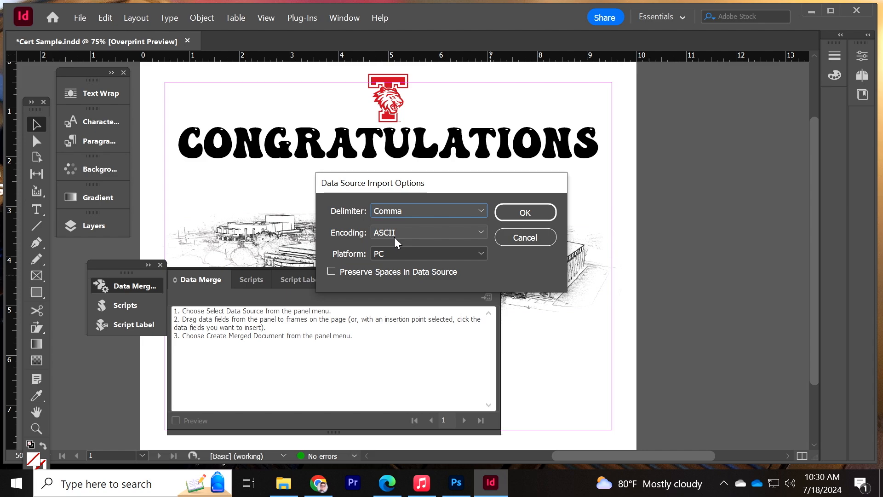
{"action": "left_click", "coordinate": [401, 233]}
{"action": "left_click", "coordinate": [399, 249]}
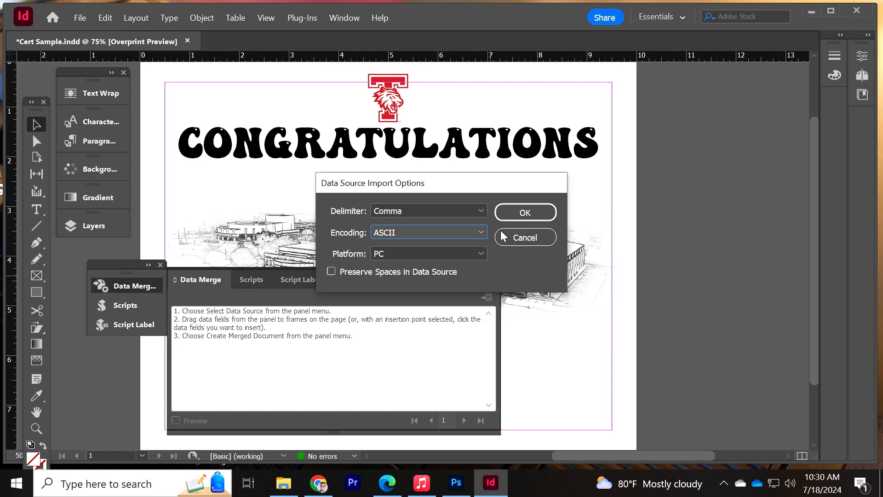
{"action": "left_click", "coordinate": [524, 214]}
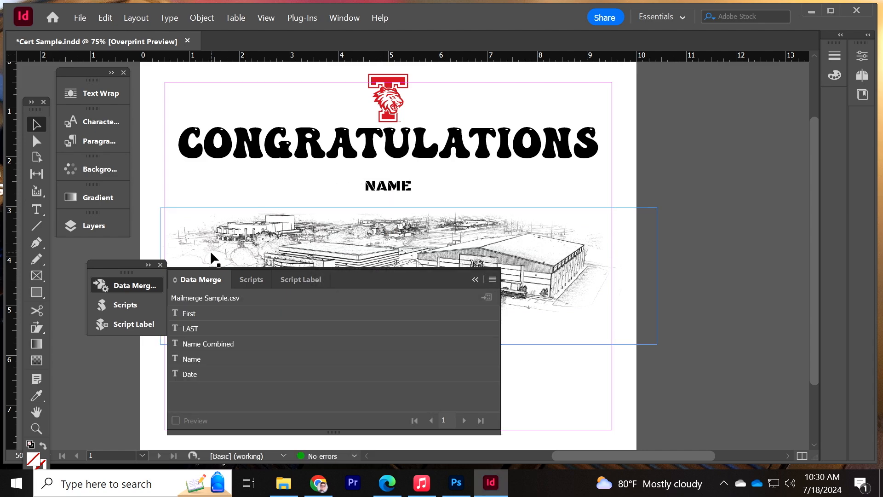
- Replace the NAME placeholder below the CONGRATULATIONS heading with the Name data field
{"action": "left_click_drag", "start_coordinate": [375, 279], "coordinate": [724, 106]}
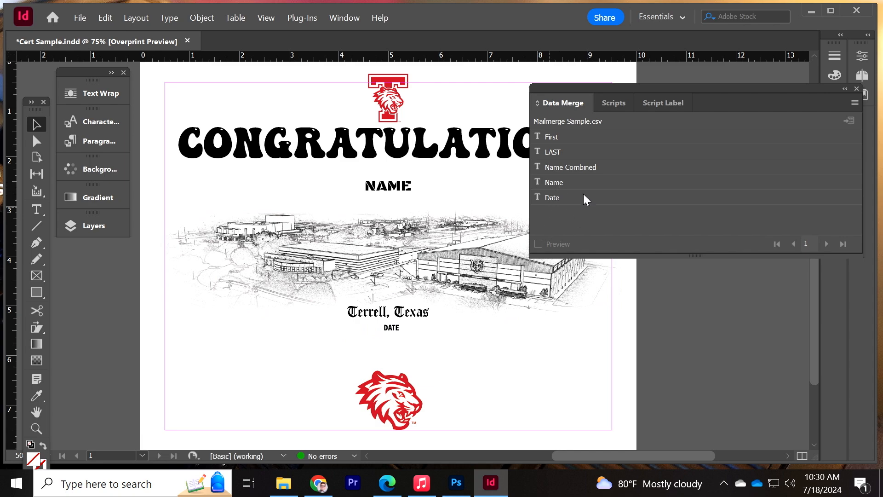
{"action": "left_click_drag", "start_coordinate": [862, 159], "coordinate": [735, 166]}
{"action": "left_click", "coordinate": [545, 182]}
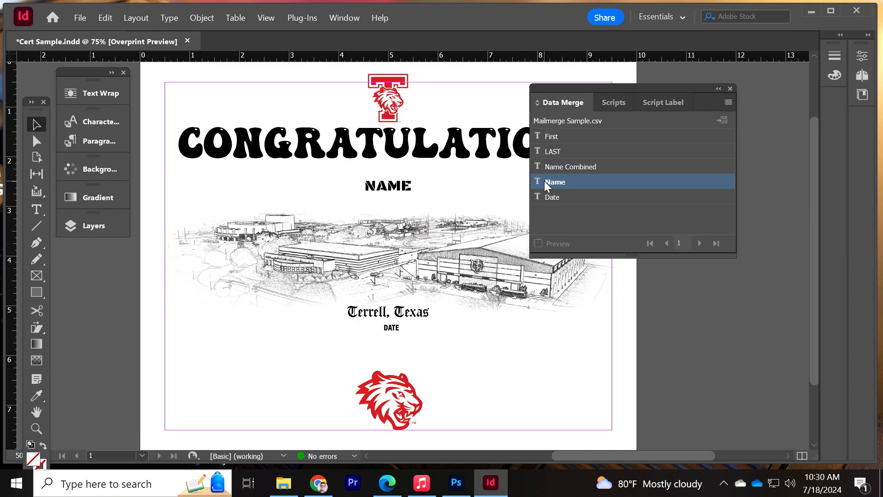
{"action": "left_click_drag", "start_coordinate": [554, 183], "coordinate": [375, 189]}
{"action": "double_click", "coordinate": [368, 185]}
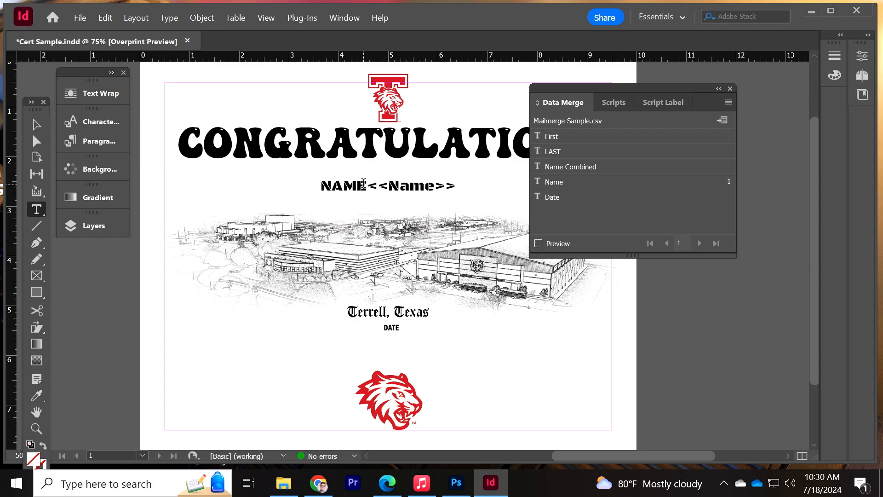
{"action": "left_click_drag", "start_coordinate": [368, 181], "coordinate": [286, 179]}
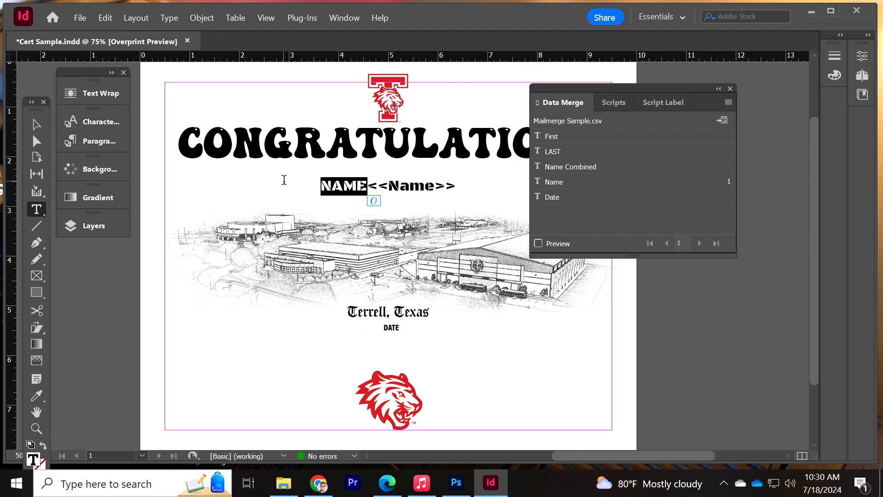
{"action": "key", "text": "BackSpace"}
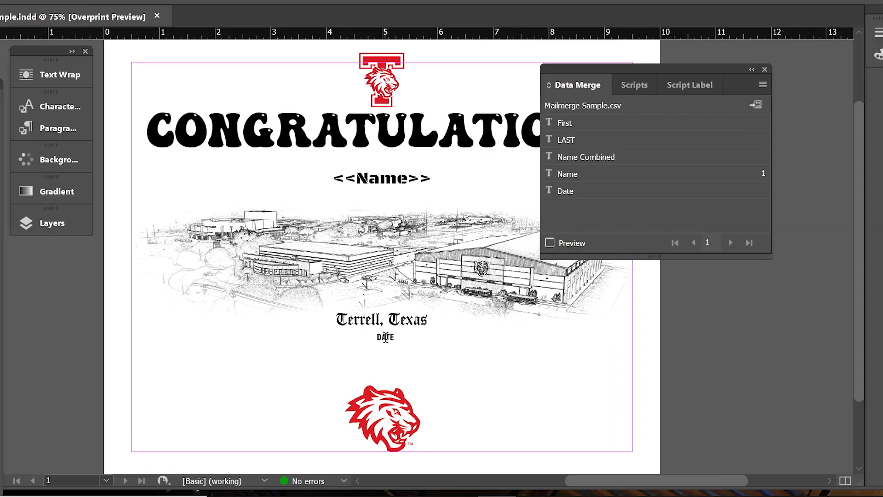
- Replace the DATE placeholder under Terrell, Texas with the Date data field
{"action": "double_click", "coordinate": [392, 327]}
{"action": "left_click", "coordinate": [566, 192]}
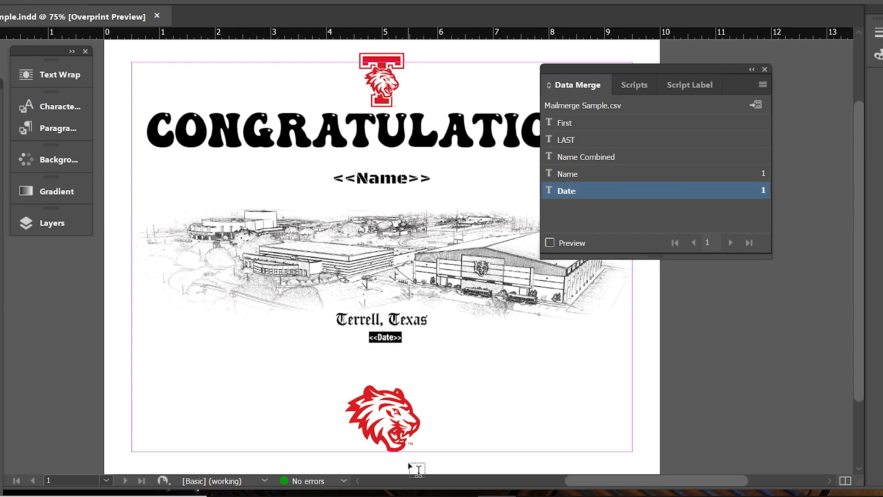
{"action": "key", "text": "Escape"}
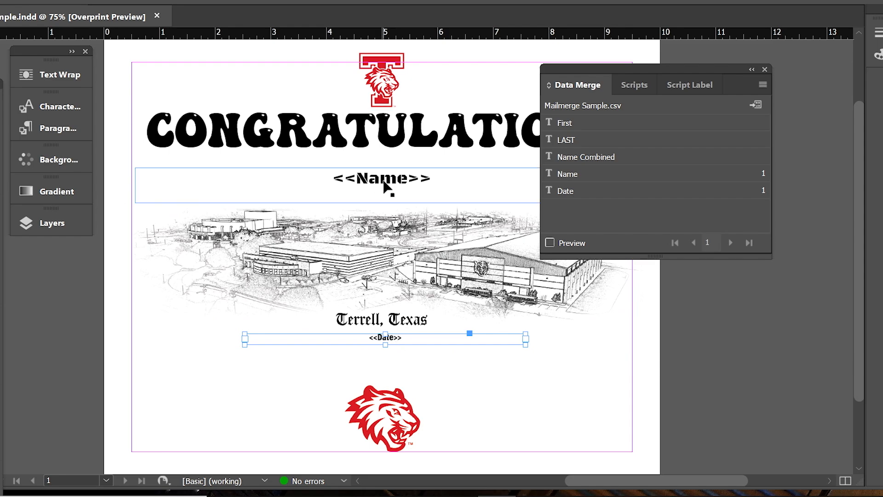
- Preview the merged data and page through the records to check the name and date on each certificate
{"action": "left_click", "coordinate": [549, 241]}
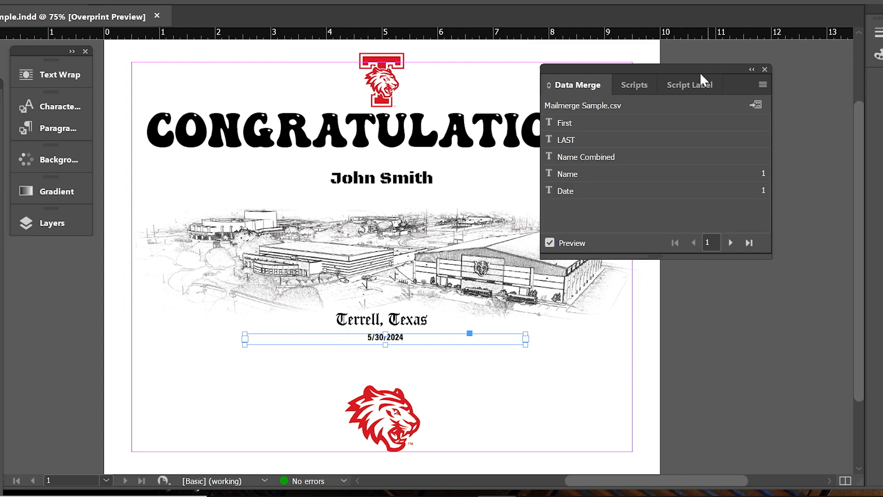
{"action": "left_click_drag", "start_coordinate": [700, 72], "coordinate": [839, 66]}
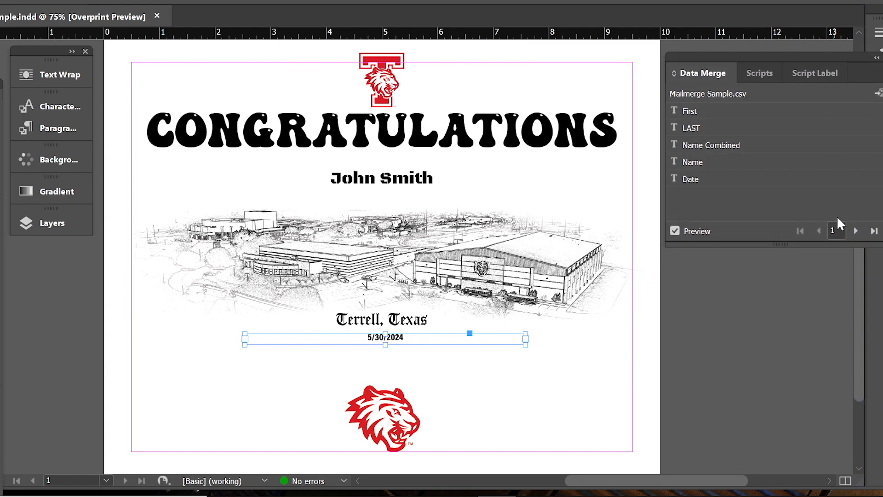
{"action": "left_click", "coordinate": [856, 231]}
{"action": "left_click", "coordinate": [856, 232]}
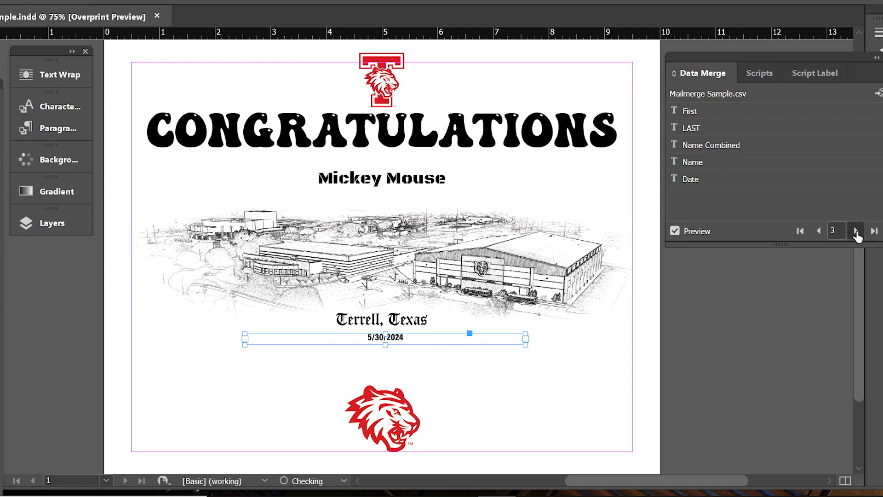
{"action": "left_click", "coordinate": [857, 231]}
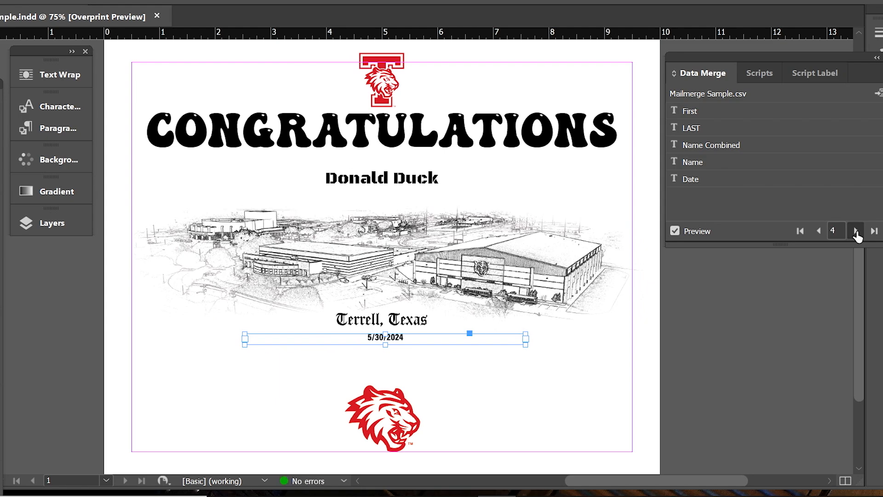
{"action": "left_click", "coordinate": [819, 231]}
{"action": "left_click", "coordinate": [818, 231]}
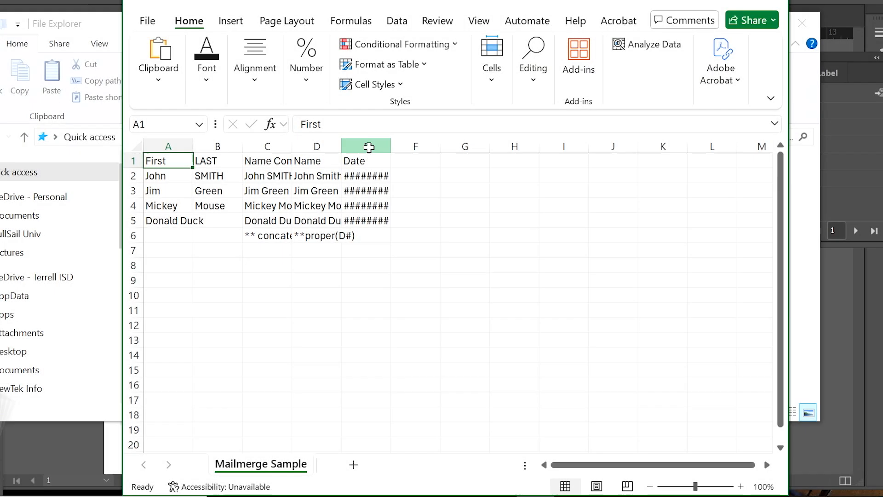
- Switch to Excel, format the Date column of Mailmerge Sample.csv as Long Date, and save and close the file
{"action": "left_click", "coordinate": [367, 146]}
{"action": "left_click_drag", "start_coordinate": [391, 144], "coordinate": [490, 145]}
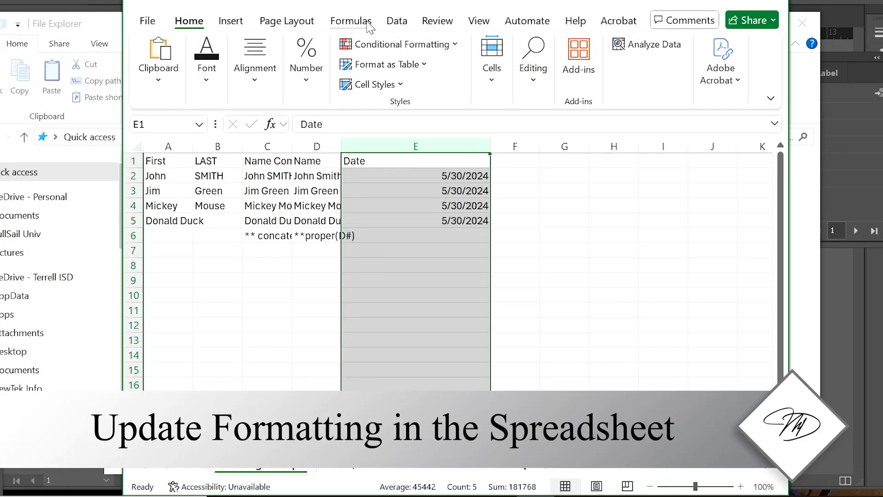
{"action": "left_click", "coordinate": [306, 69]}
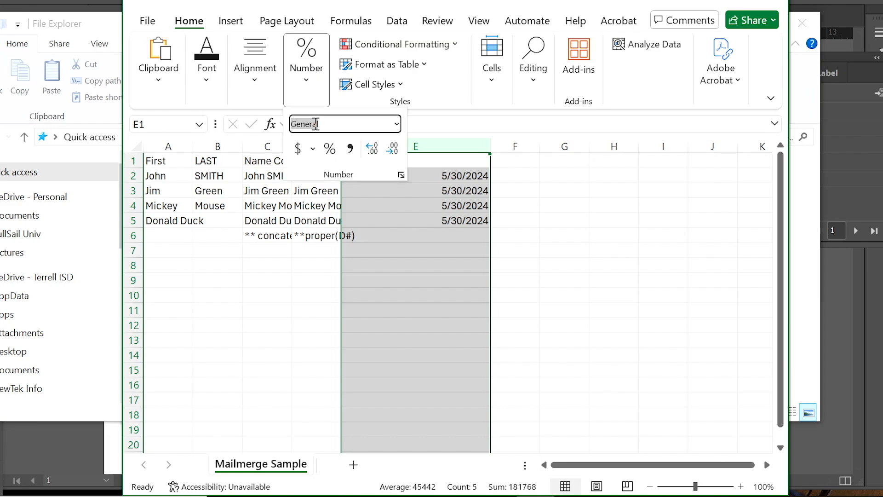
{"action": "left_click", "coordinate": [397, 125]}
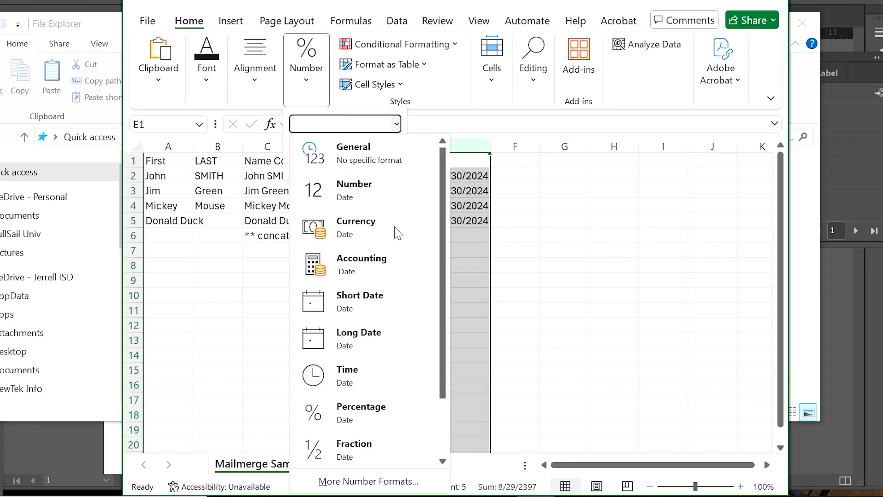
{"action": "left_click", "coordinate": [317, 346]}
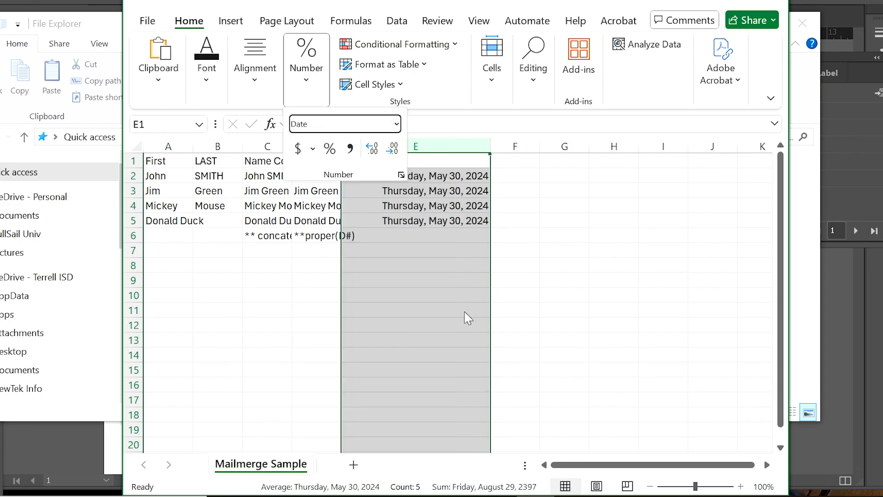
{"action": "left_click", "coordinate": [525, 328]}
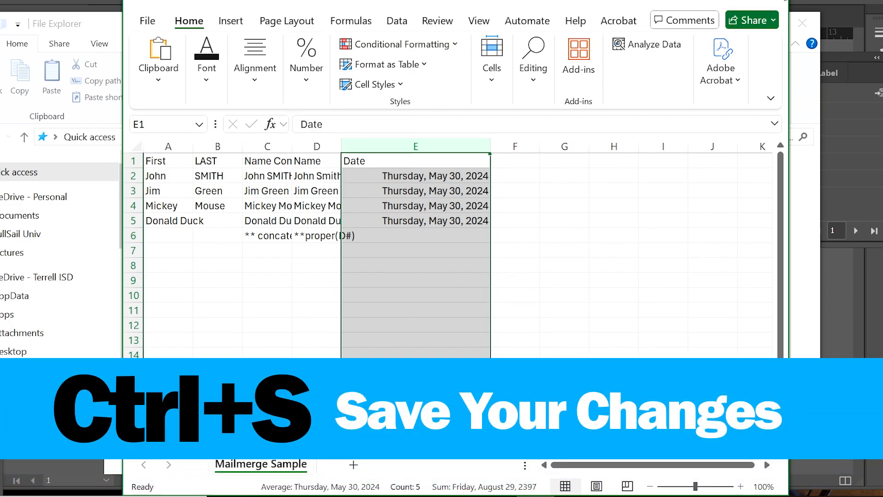
{"action": "left_click", "coordinate": [770, 3]}
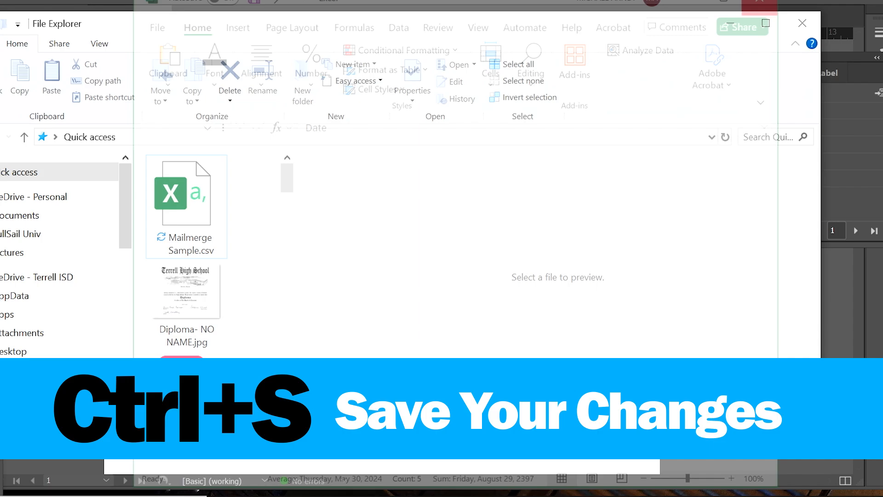
{"action": "left_click", "coordinate": [802, 23]}
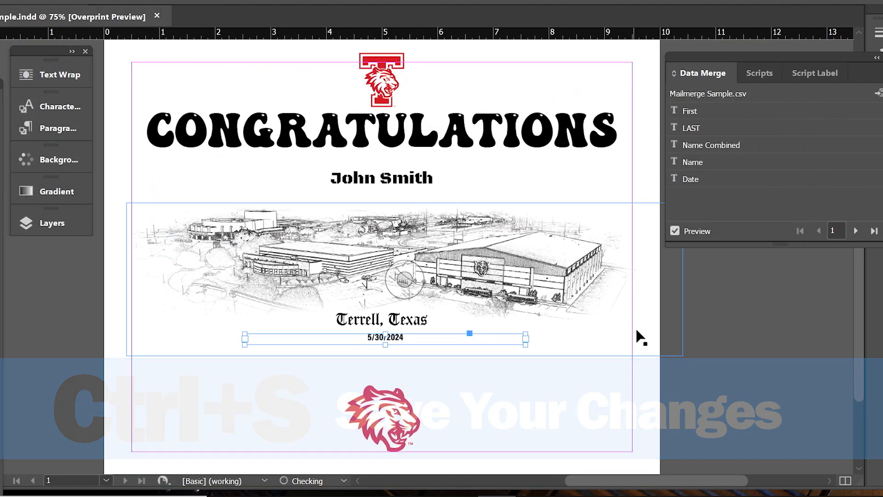
- Update the Mailmerge Sample.csv data source in InDesign to load the saved date format
{"action": "left_click", "coordinate": [693, 180]}
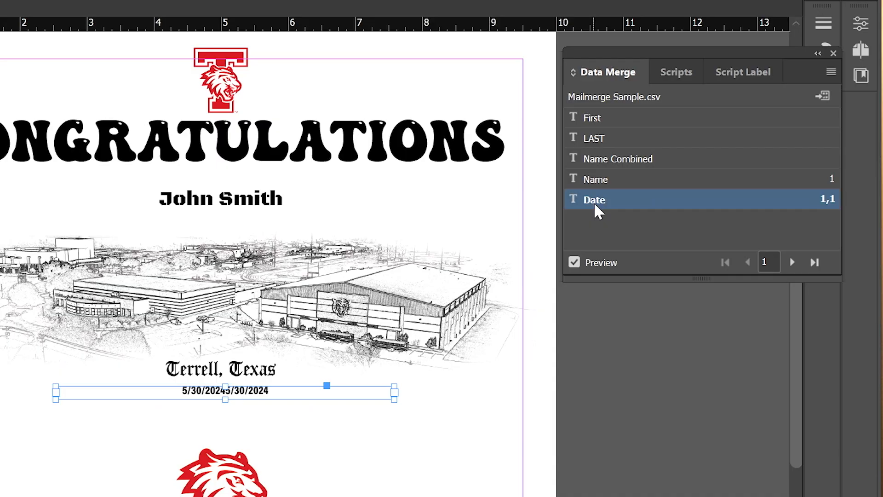
{"action": "left_click", "coordinate": [826, 73]}
{"action": "left_click", "coordinate": [674, 115]}
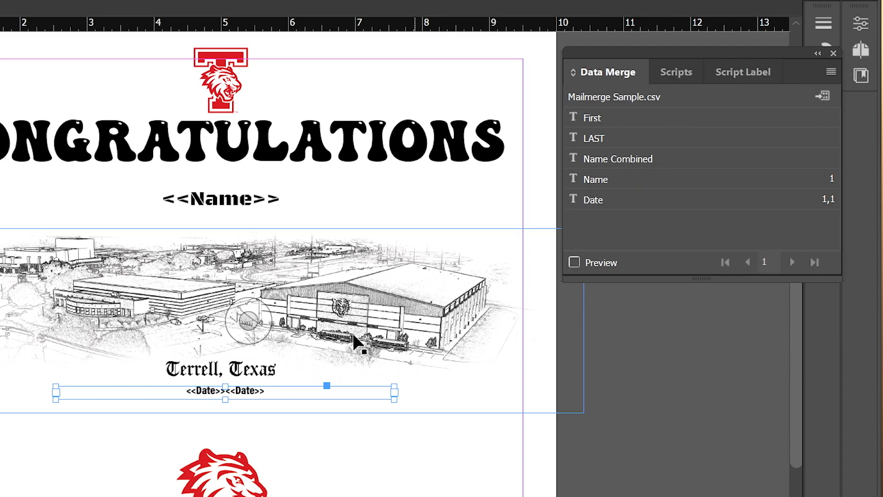
- Delete the duplicate Date field from the date frame and preview the merged certificate again
{"action": "double_click", "coordinate": [251, 391]}
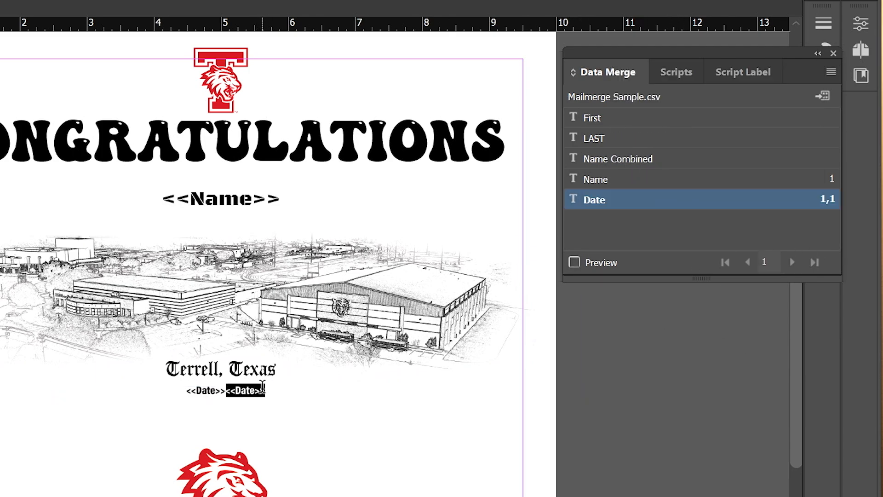
{"action": "key", "text": "BackSpace"}
{"action": "left_click", "coordinate": [594, 262]}
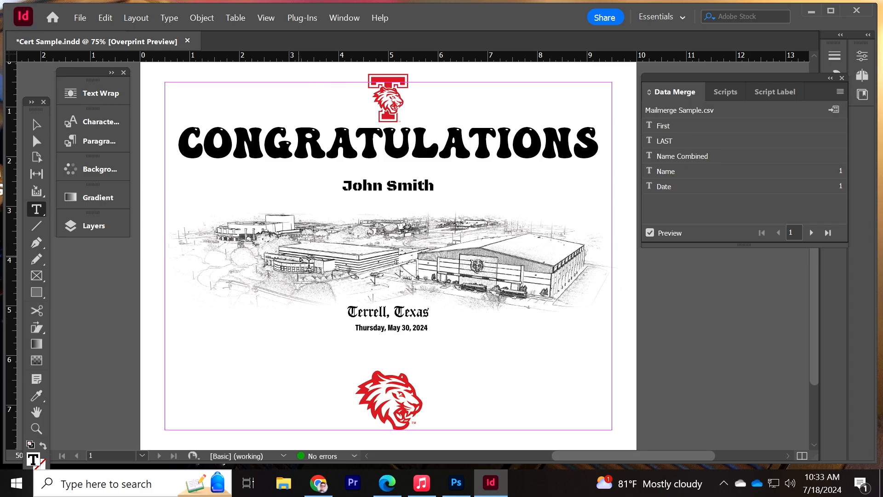
{"action": "left_click", "coordinate": [36, 125]}
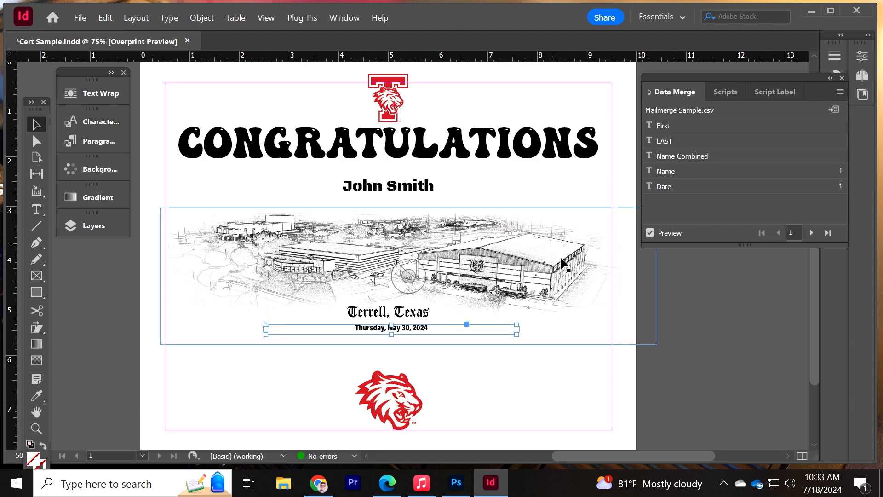
{"action": "left_click", "coordinate": [679, 303]}
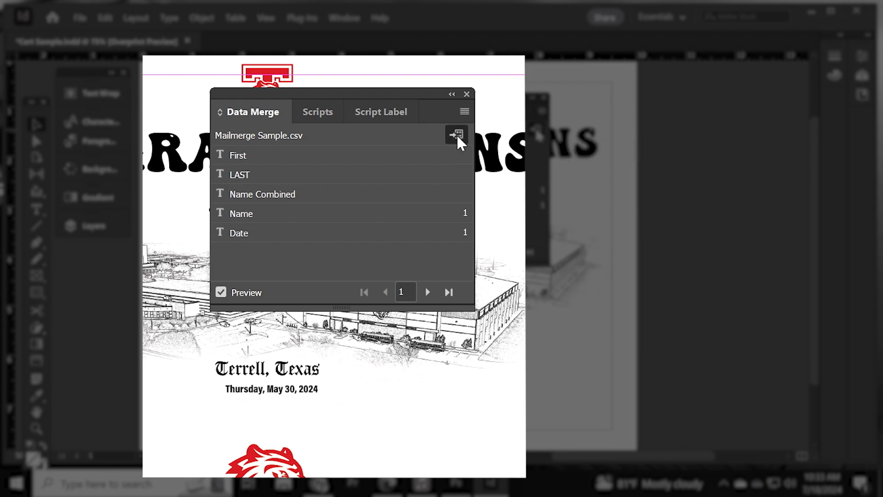
- Create the merged document from all records with a single record per document page, keeping the overset text report and missing-image alert on
{"action": "left_click", "coordinate": [458, 136]}
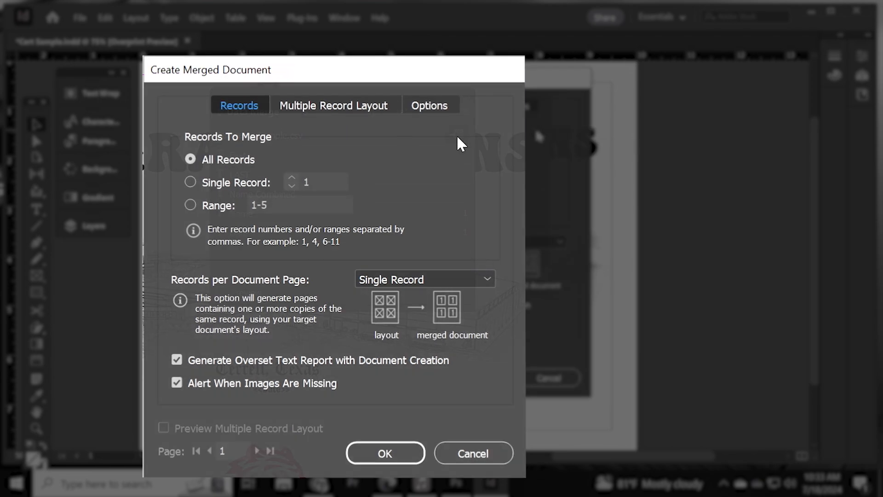
{"action": "left_click", "coordinate": [233, 161]}
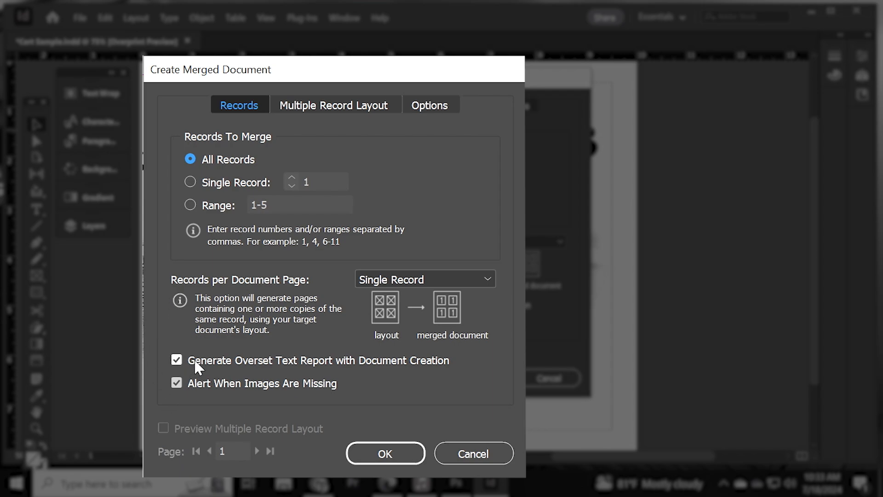
{"action": "left_click", "coordinate": [468, 278]}
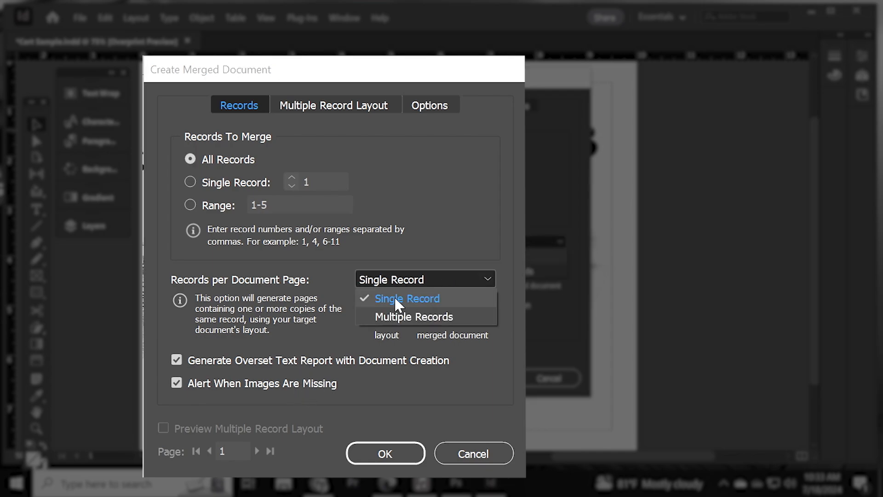
{"action": "left_click", "coordinate": [396, 297]}
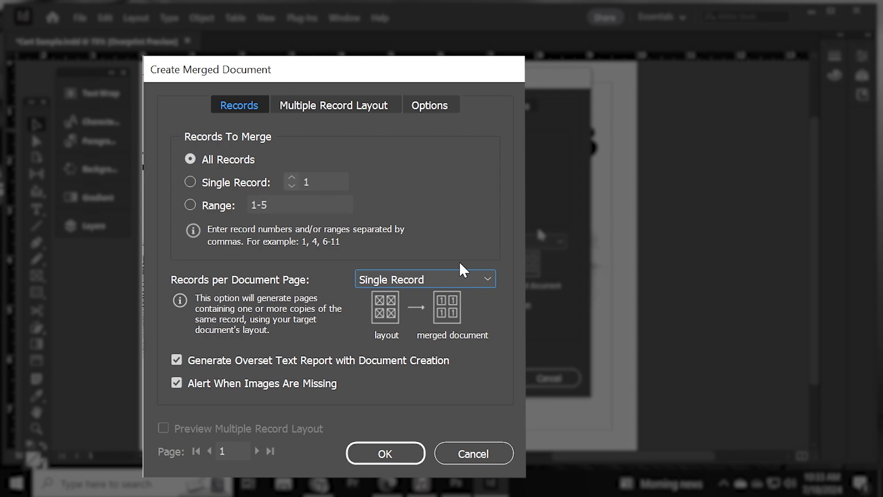
{"action": "left_click", "coordinate": [400, 463]}
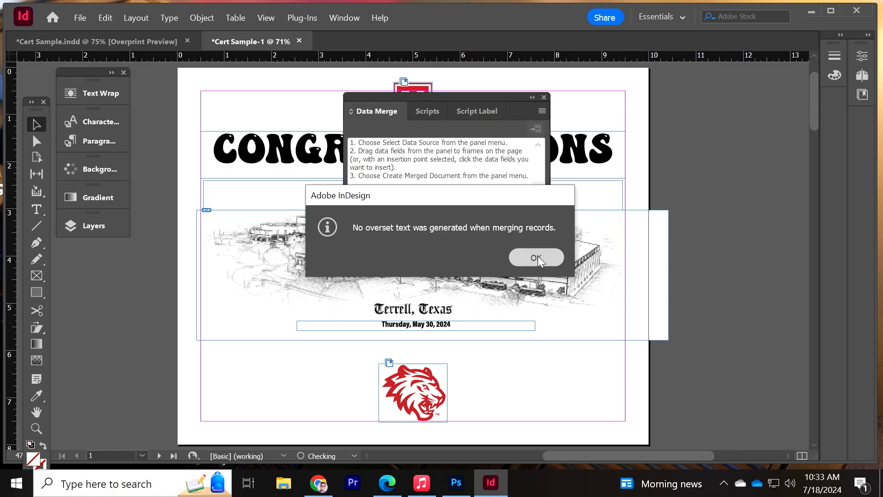
{"action": "left_click", "coordinate": [538, 258]}
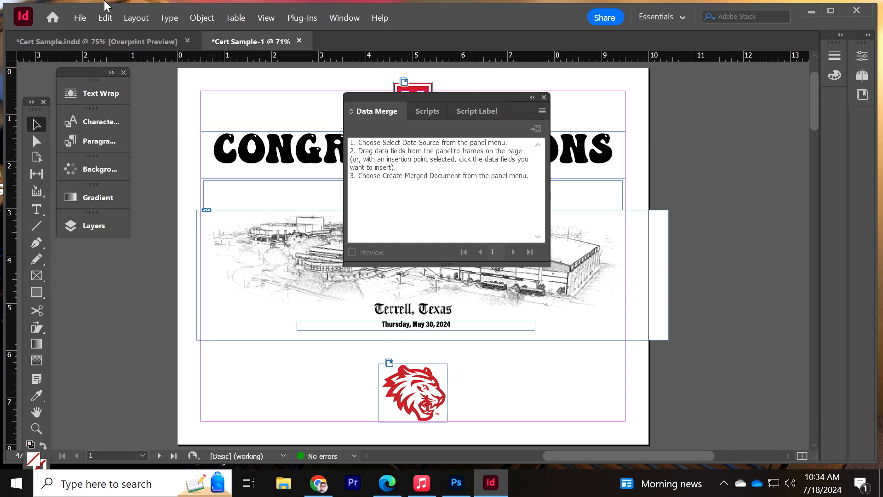
- Close the Data Merge panel and turn on Overprint Preview for the merged Cert Sample-1 document
{"action": "left_click", "coordinate": [544, 97]}
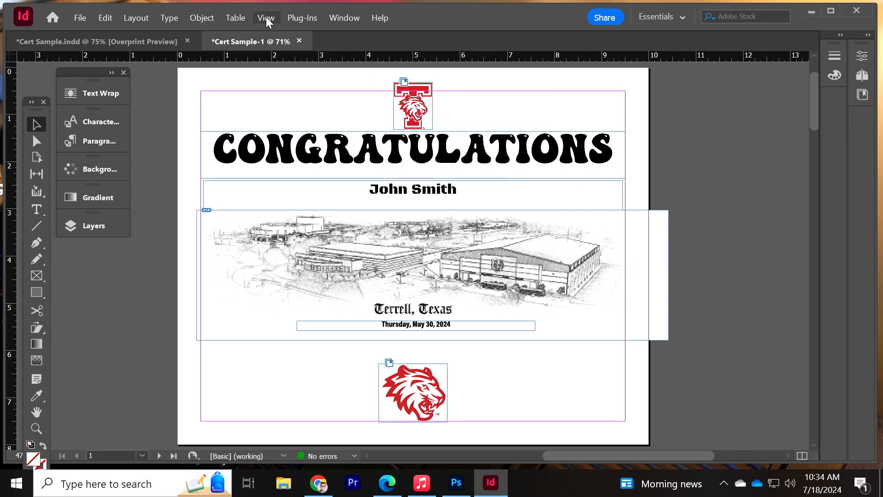
{"action": "left_click", "coordinate": [266, 18]}
{"action": "left_click", "coordinate": [290, 33]}
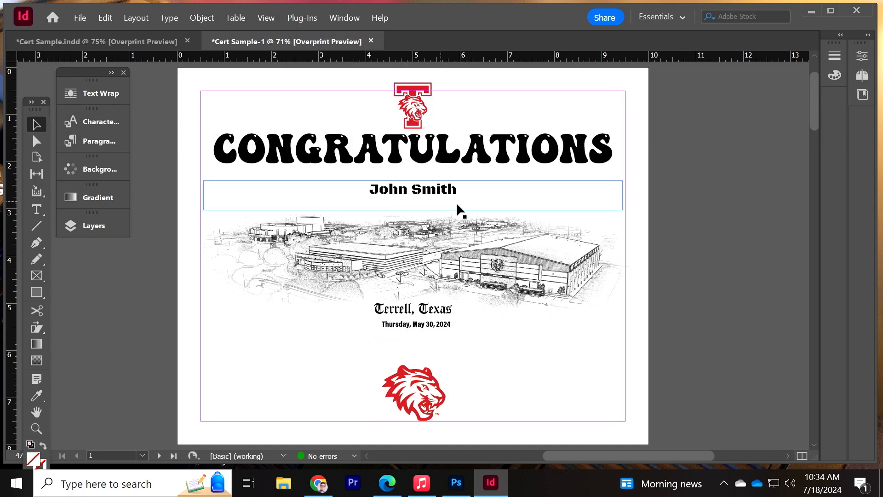
- Examine the merged certificates page by page, checking the name and date on pages 1 to 4
{"action": "scroll", "coordinate": [727, 261], "scroll_direction": "down", "scroll_amount": 5}
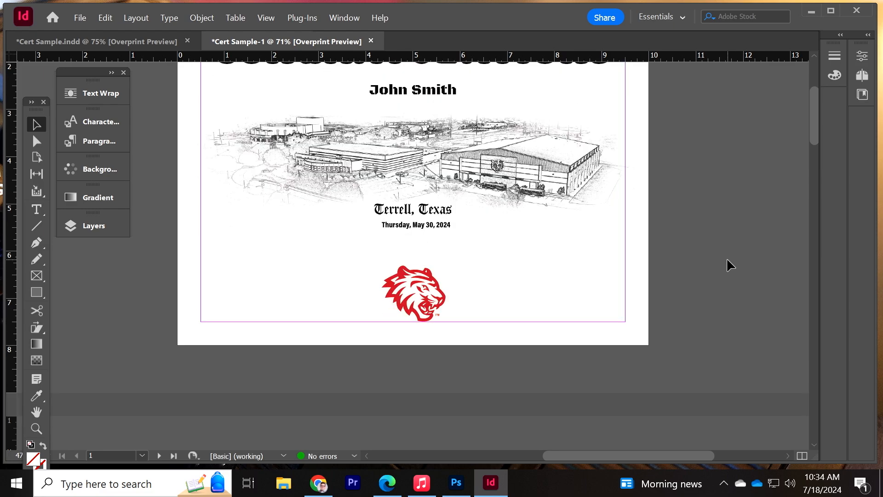
{"action": "scroll", "coordinate": [727, 265], "scroll_direction": "up", "scroll_amount": 6}
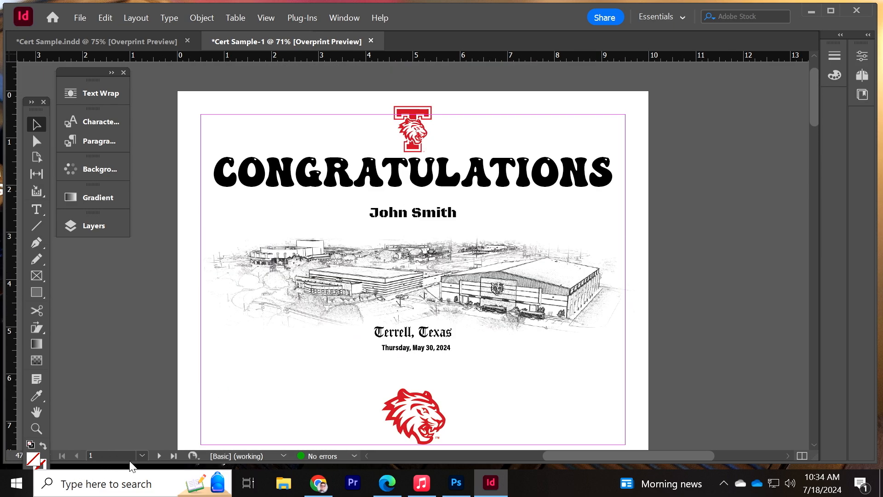
{"action": "left_click", "coordinate": [143, 456]}
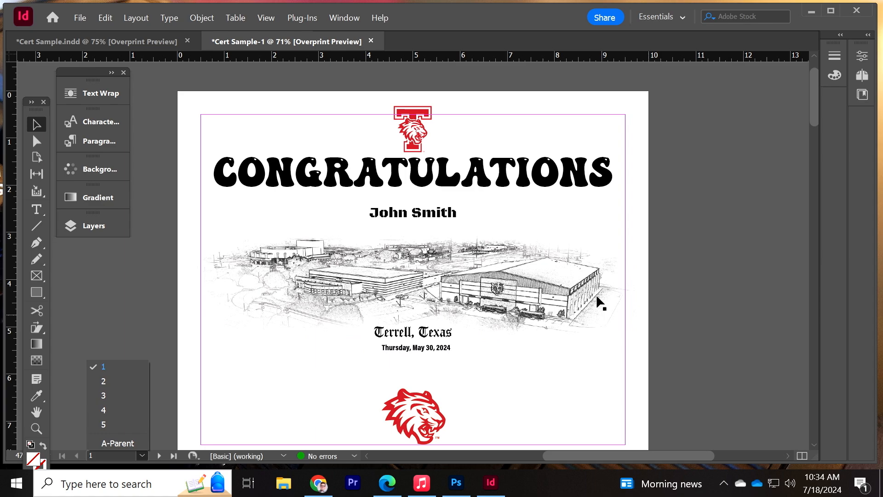
{"action": "left_click", "coordinate": [646, 281]}
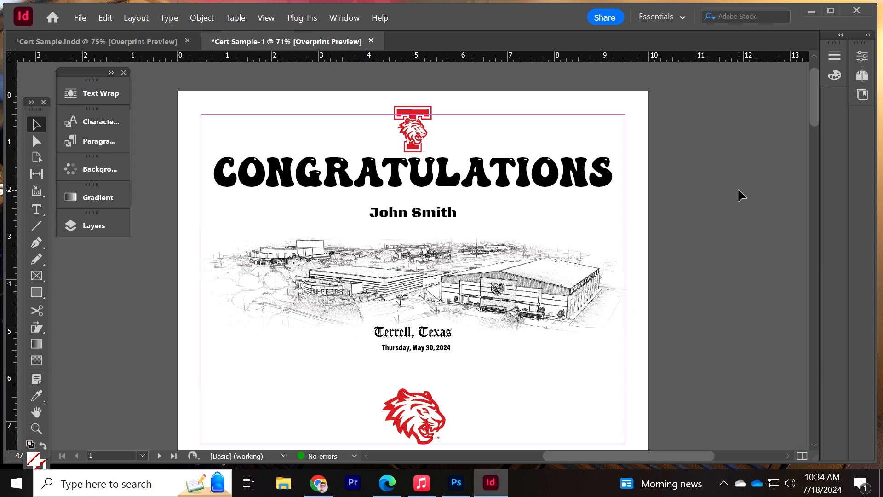
{"action": "scroll", "coordinate": [738, 188], "scroll_direction": "down", "scroll_amount": 2}
{"action": "scroll", "coordinate": [738, 187], "scroll_direction": "down", "scroll_amount": 2}
{"action": "left_click", "coordinate": [863, 75]}
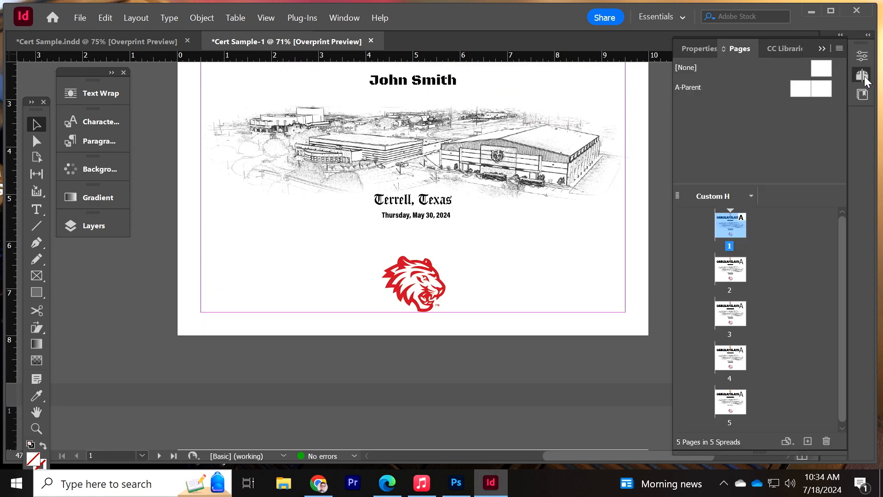
{"action": "double_click", "coordinate": [727, 271]}
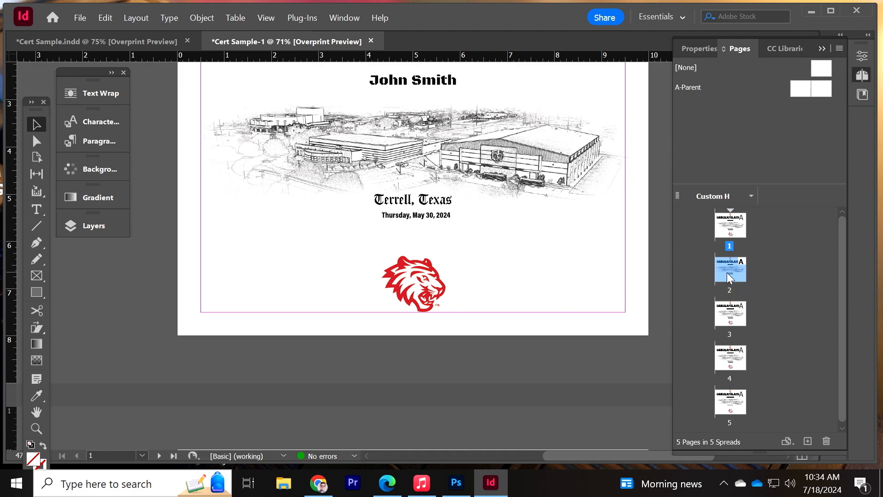
{"action": "scroll", "coordinate": [634, 234], "scroll_direction": "up", "scroll_amount": 2}
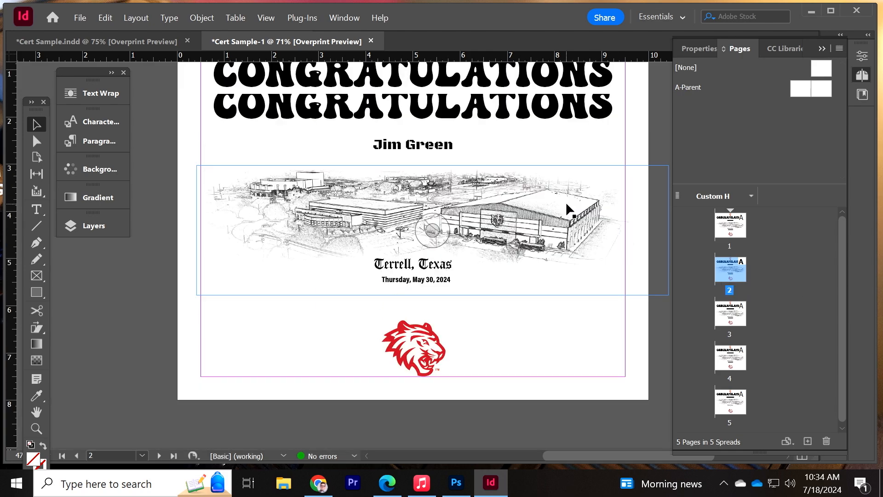
{"action": "double_click", "coordinate": [725, 312]}
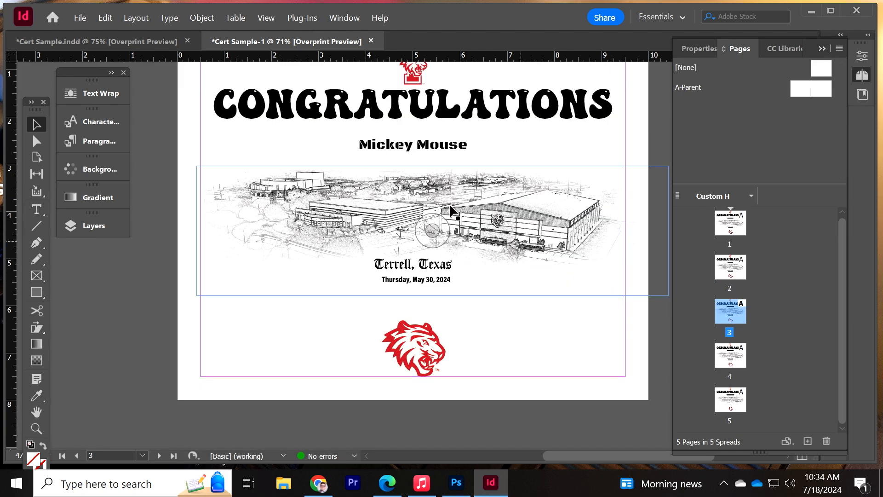
{"action": "scroll", "coordinate": [457, 177], "scroll_direction": "down", "scroll_amount": 10}
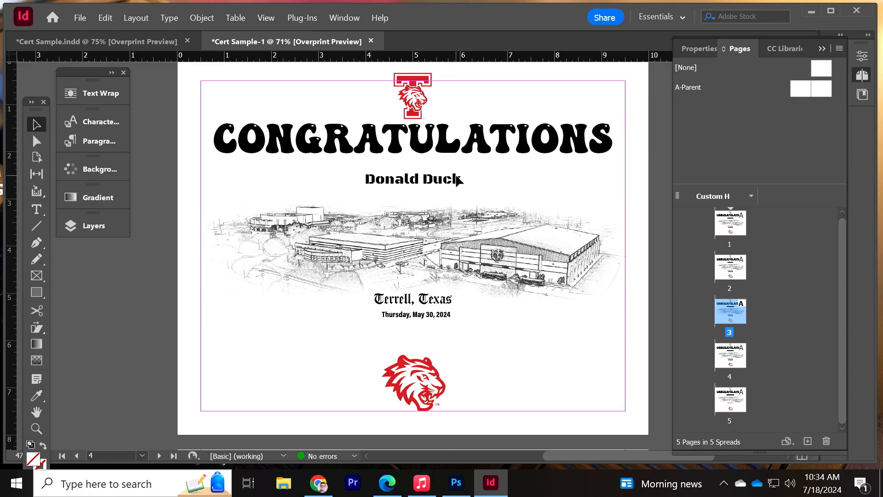
{"action": "scroll", "coordinate": [455, 174], "scroll_direction": "down", "scroll_amount": 5}
- Start exporting the merged certificates as Cert Sample-1.pdf in Adobe PDF (Print) format, and cancel the export without saving
{"action": "left_click", "coordinate": [80, 18]}
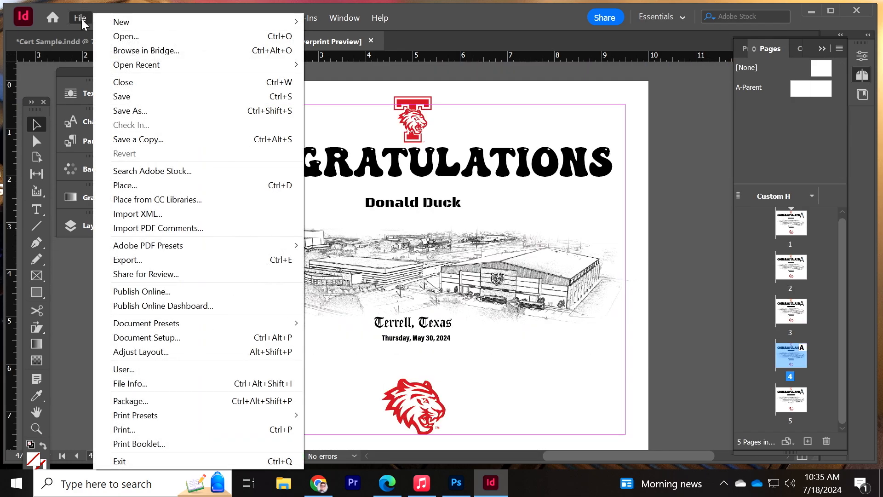
{"action": "left_click", "coordinate": [166, 260]}
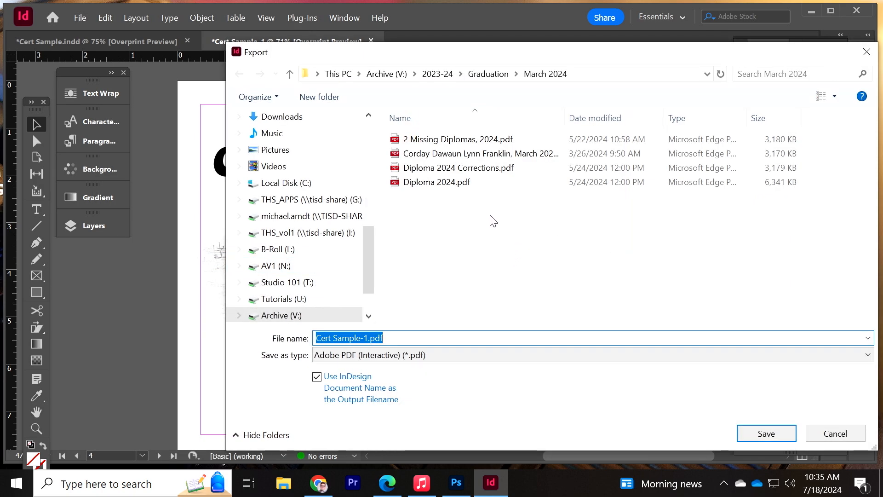
{"action": "left_click", "coordinate": [374, 357]}
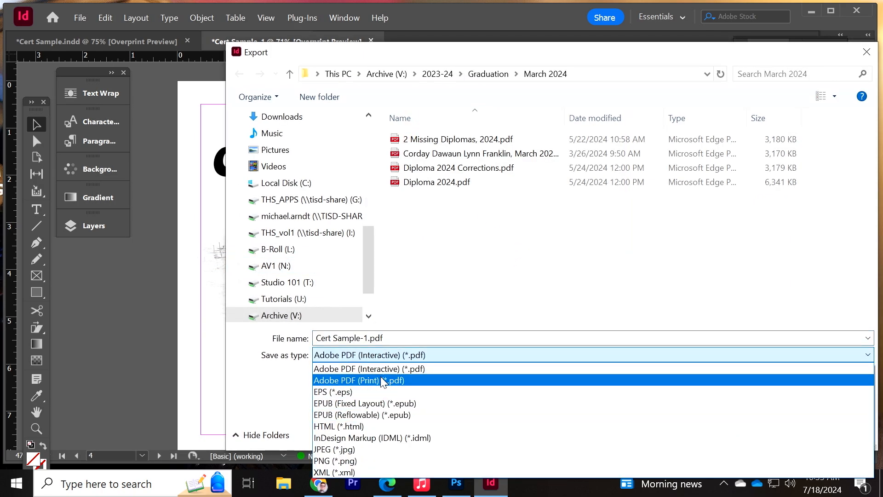
{"action": "left_click", "coordinate": [370, 380]}
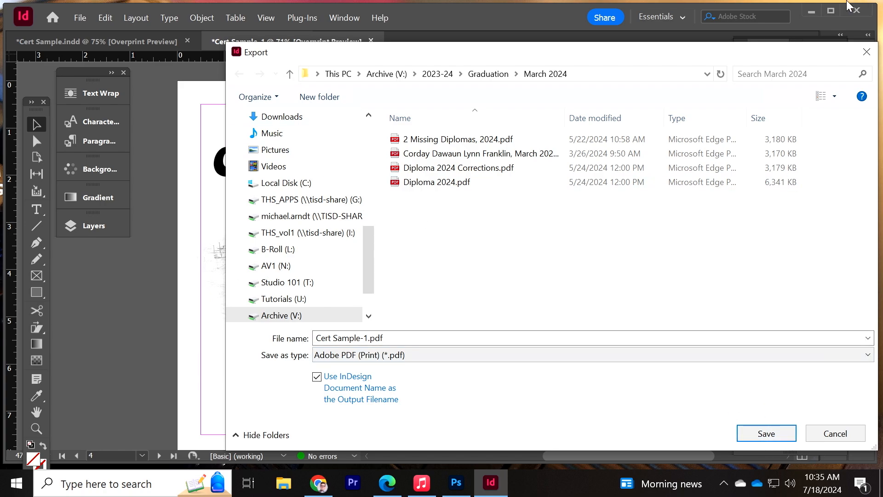
{"action": "left_click", "coordinate": [867, 52]}
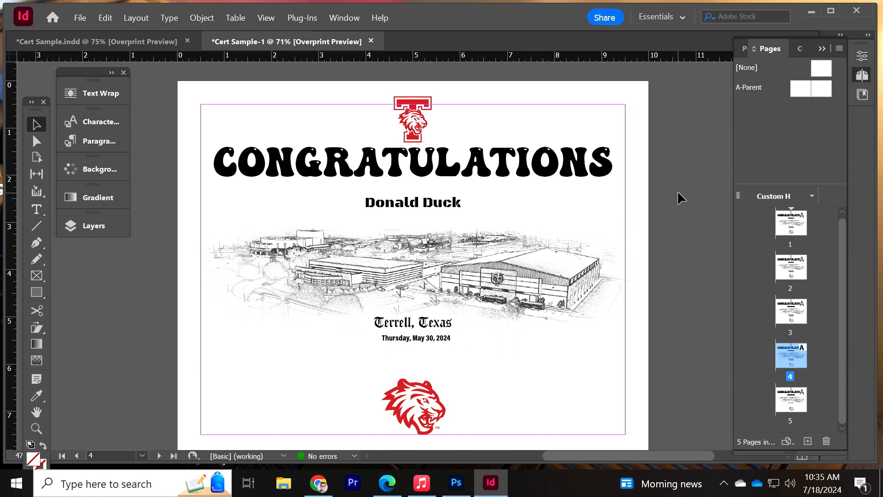